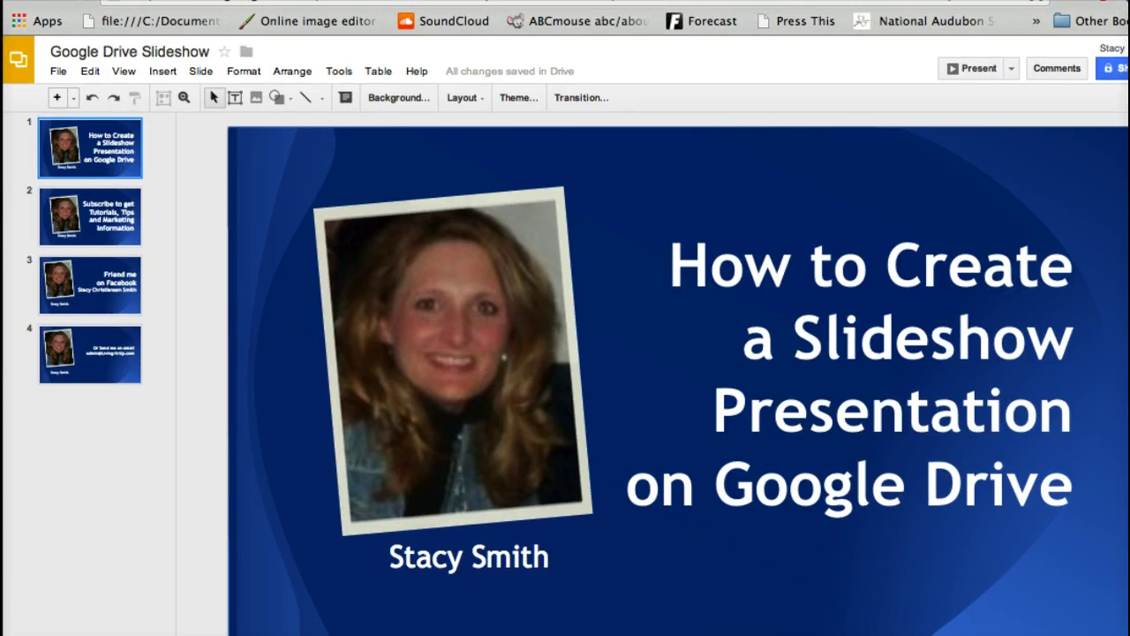
Launch Google Drive from Chrome's Apps page.
left_click(45, 28)
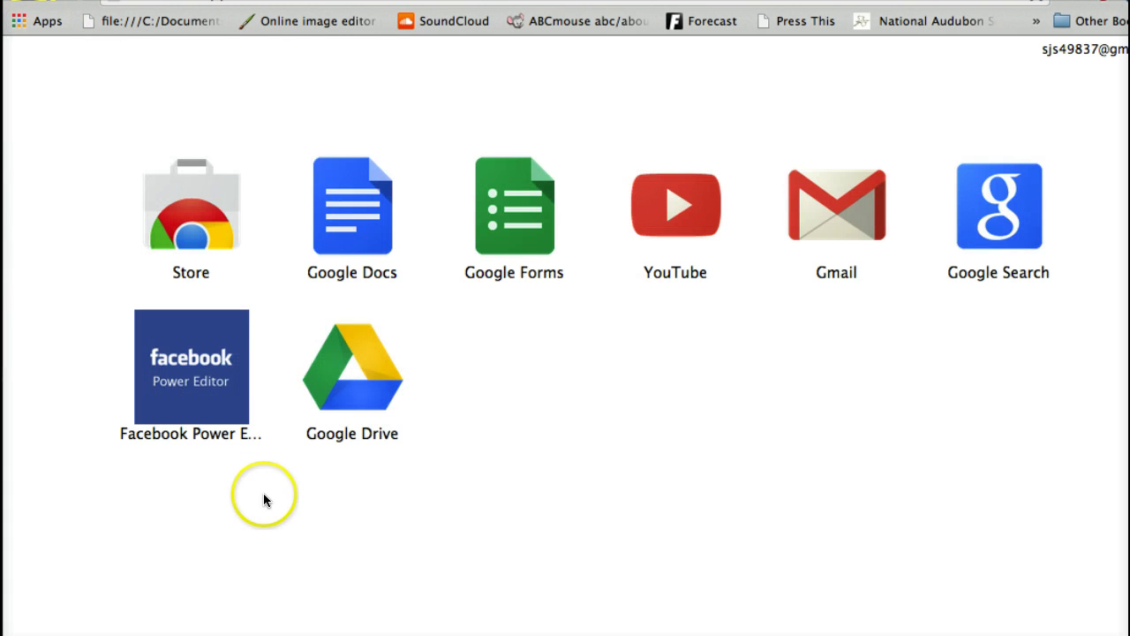
left_click(361, 391)
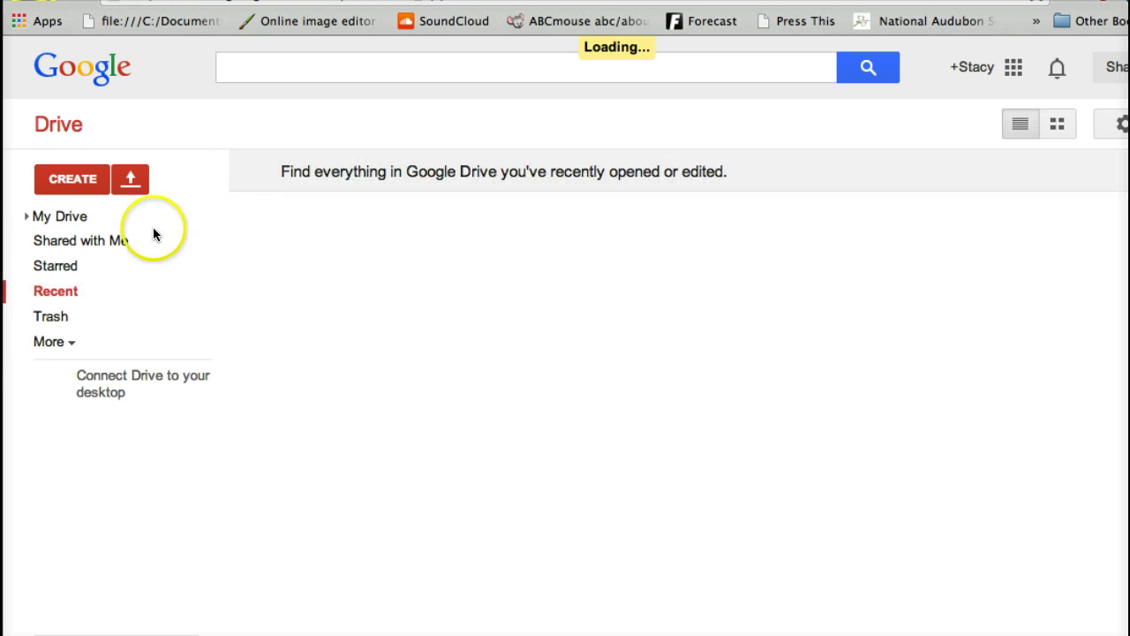
Open Drive's CREATE dropdown showing Folder, Document, Presentation and other new-item types.
left_click(99, 182)
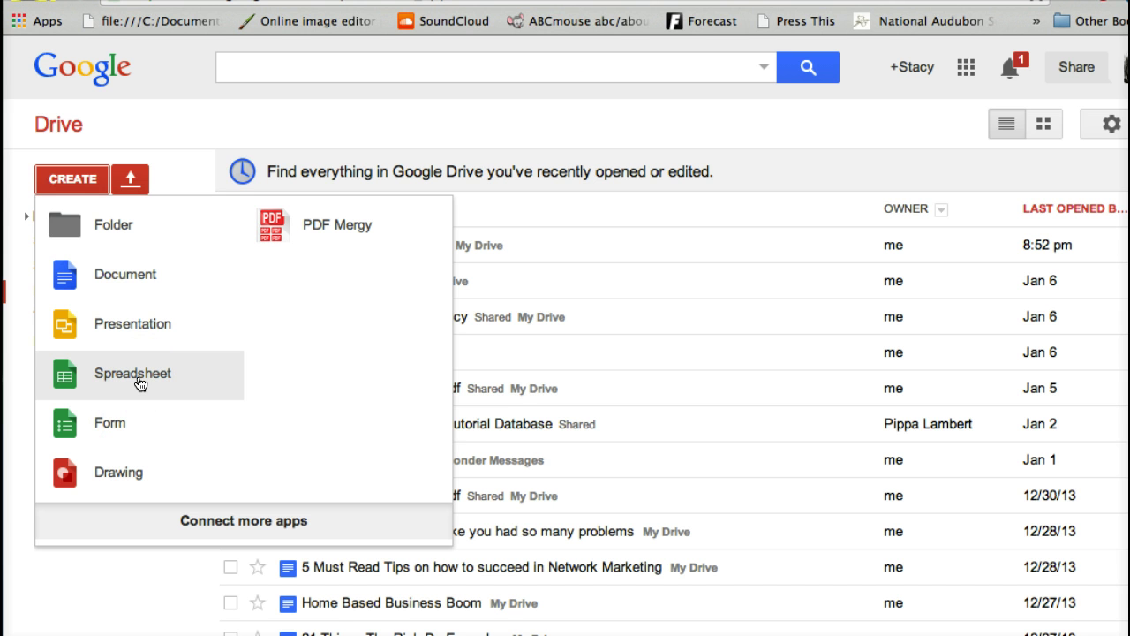
Create a new presentation and apply the Friendly theme from the theme chooser.
left_click(137, 331)
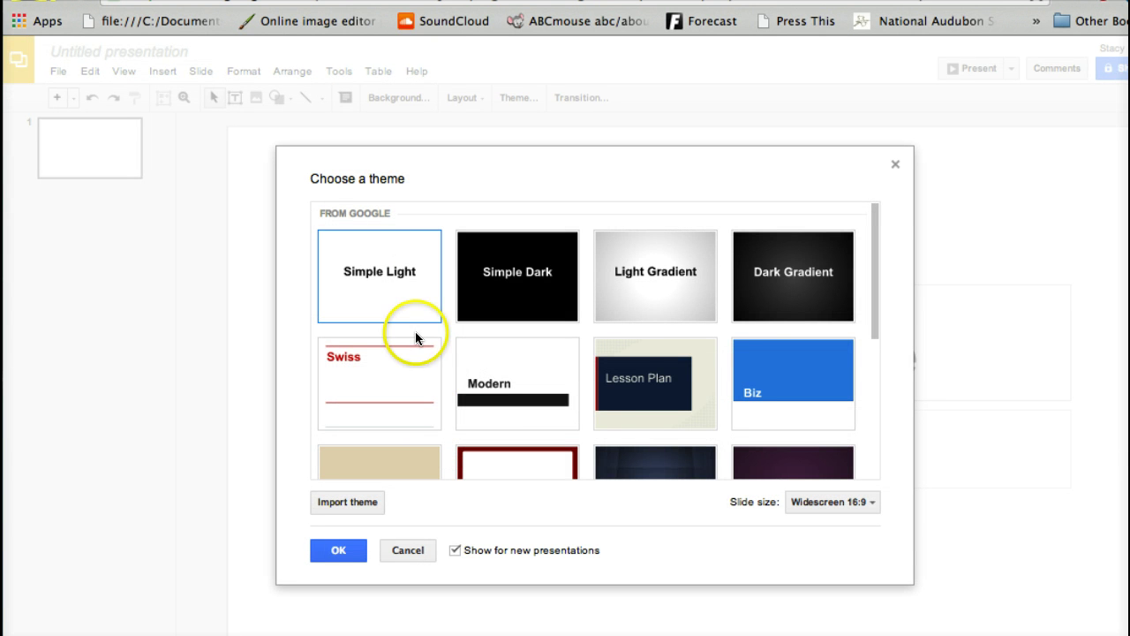
left_click_drag(874, 276, 895, 438)
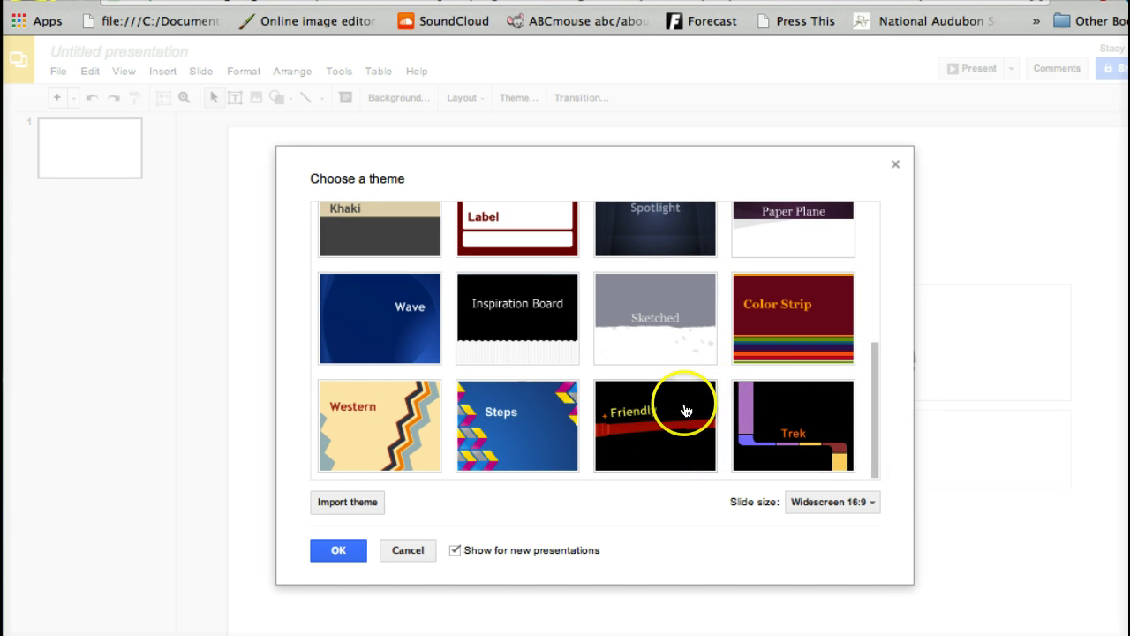
left_click(651, 431)
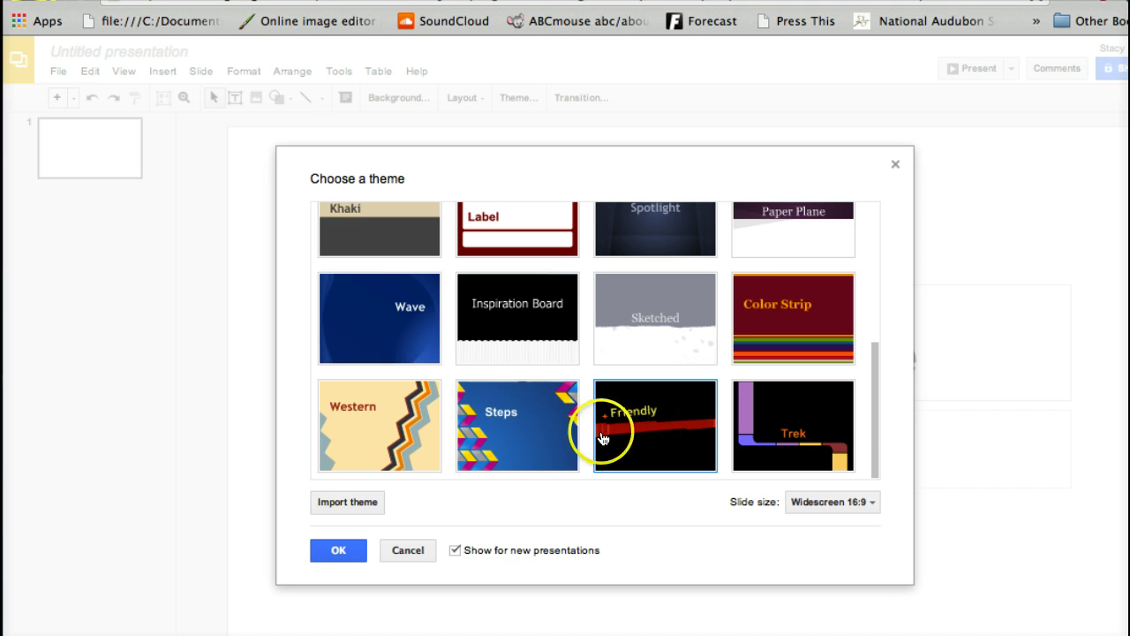
left_click(351, 551)
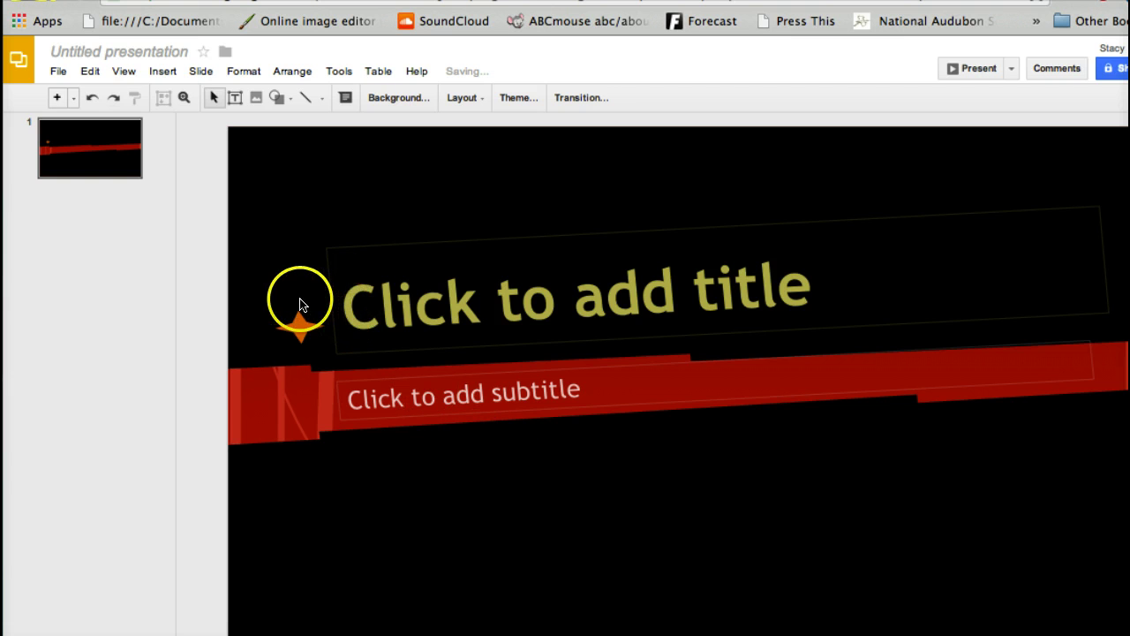
Title the slide 'Presentation' and place the presenter's name as subtitle on the red banner.
left_click(343, 304)
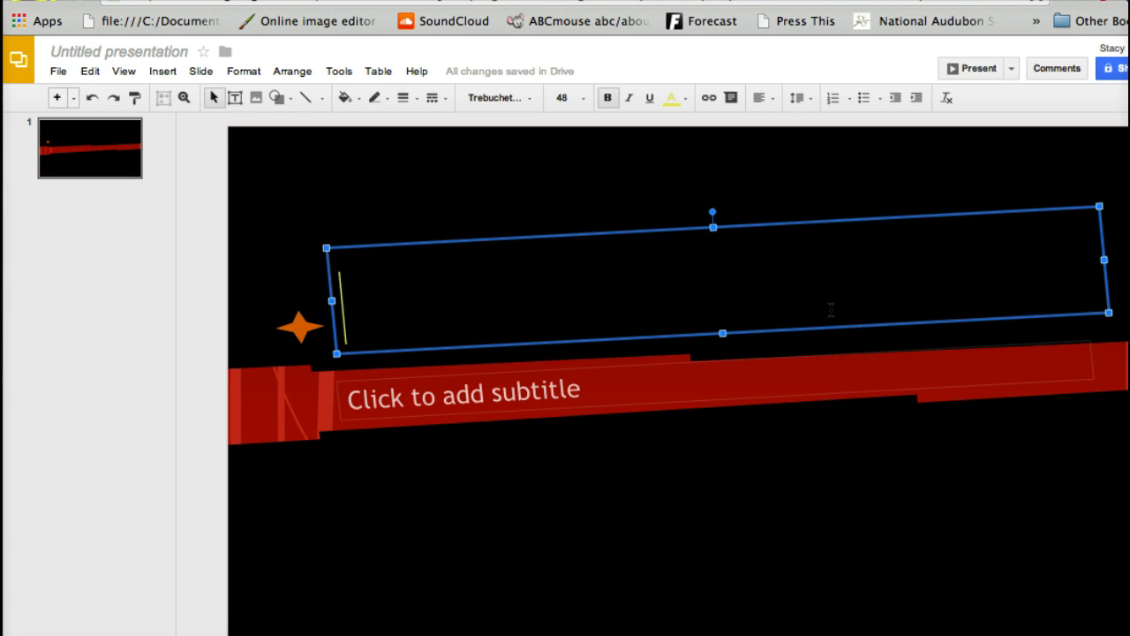
type("Prese")
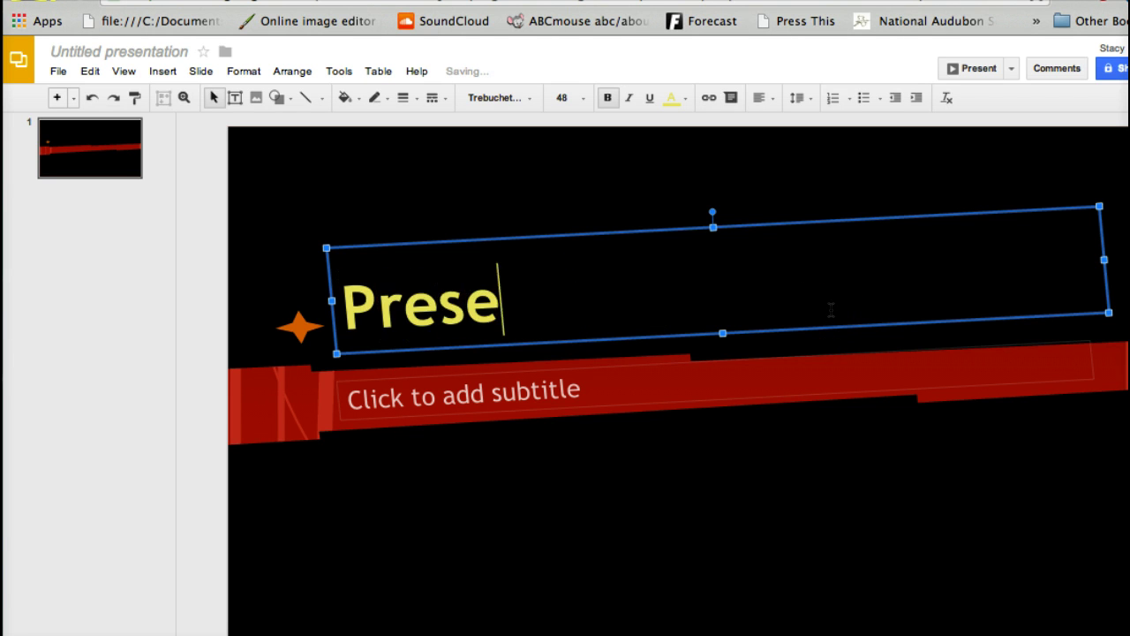
type("ntation")
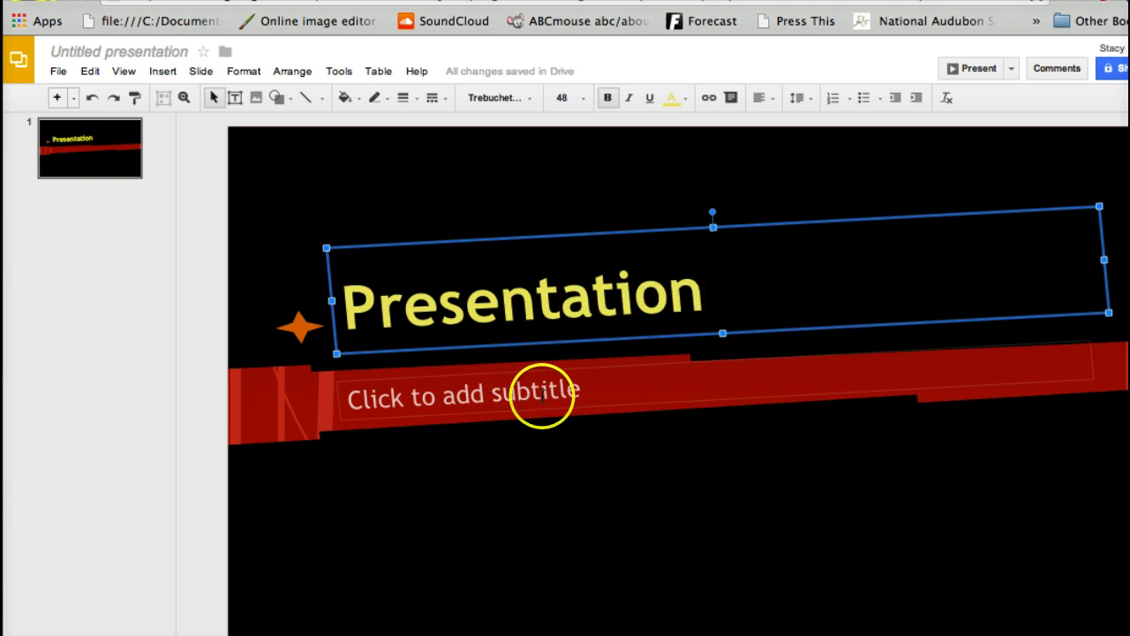
left_click(590, 391)
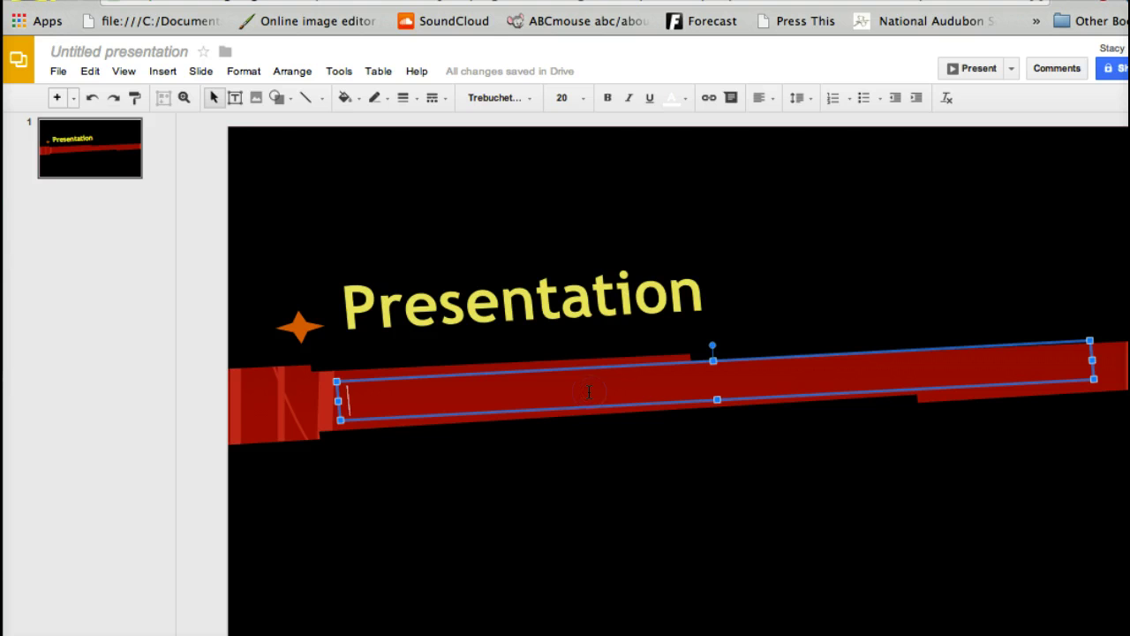
type("Stac")
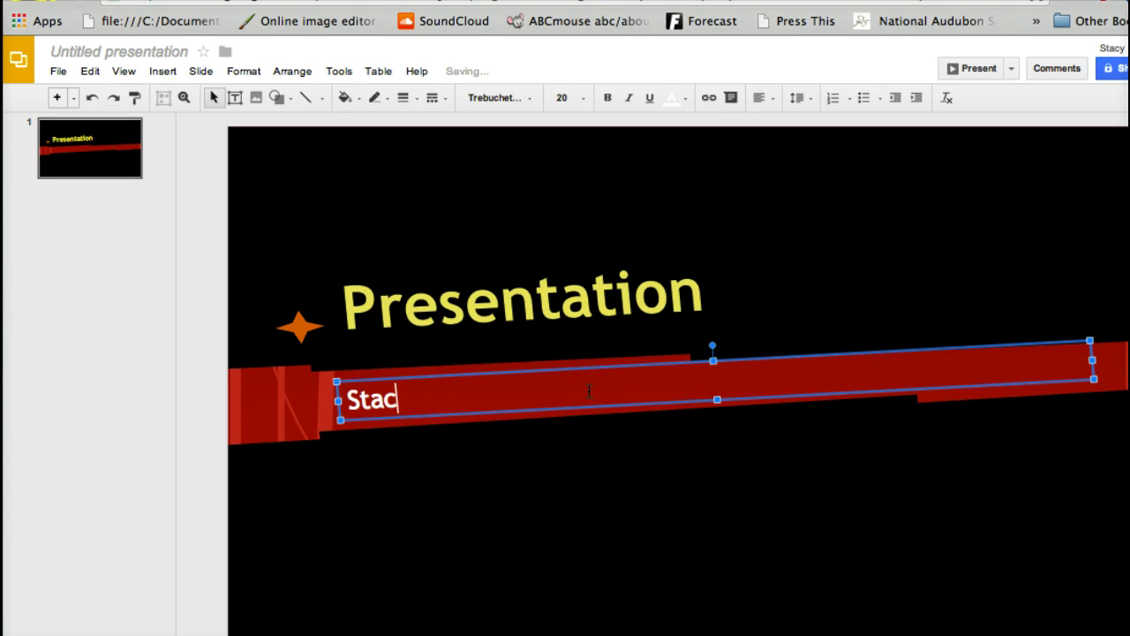
type("y Smith")
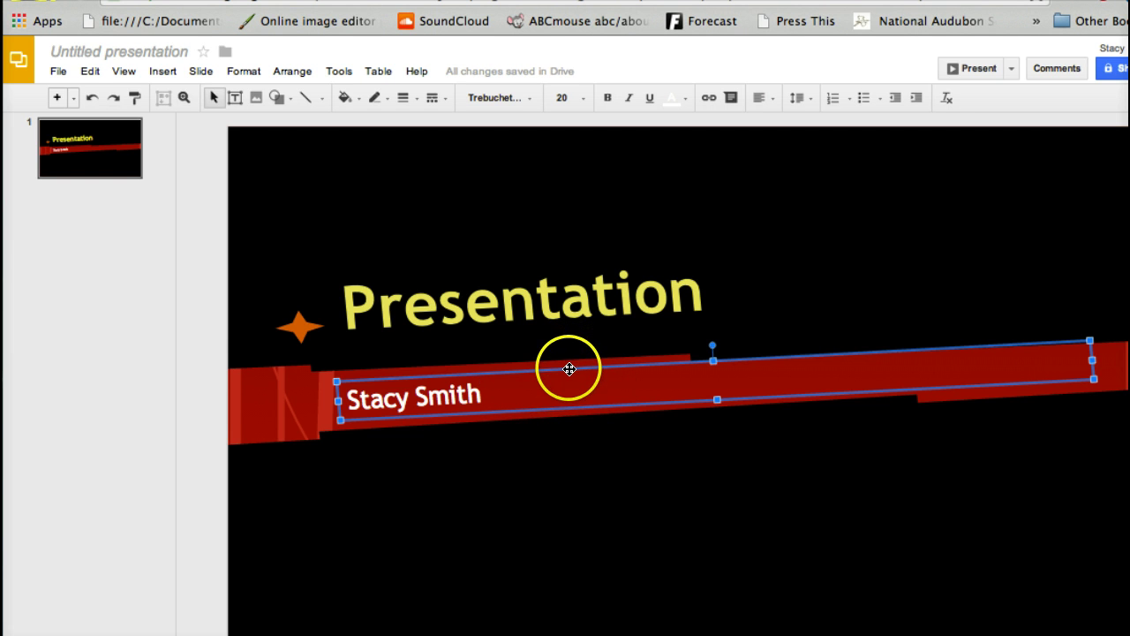
left_click_drag(569, 369, 563, 415)
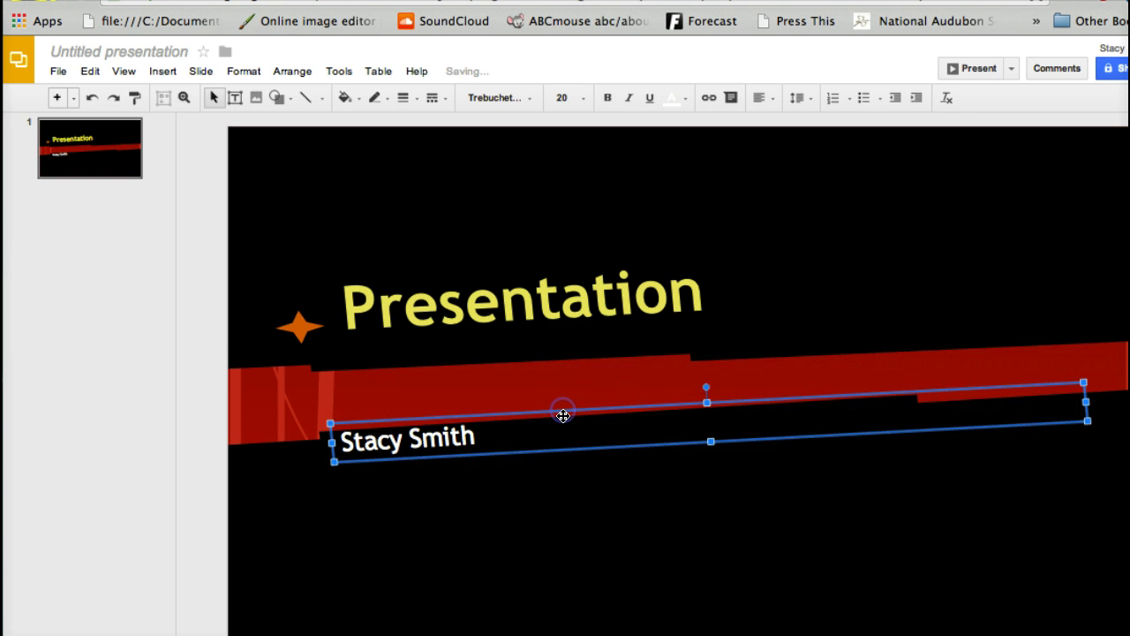
left_click(565, 391)
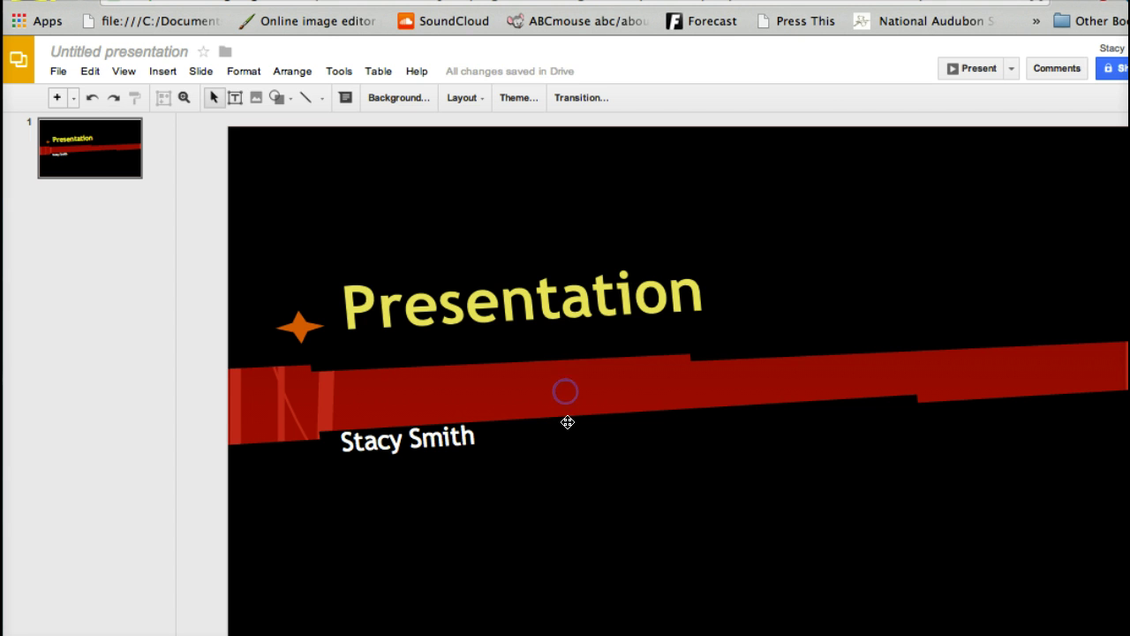
left_click(560, 427)
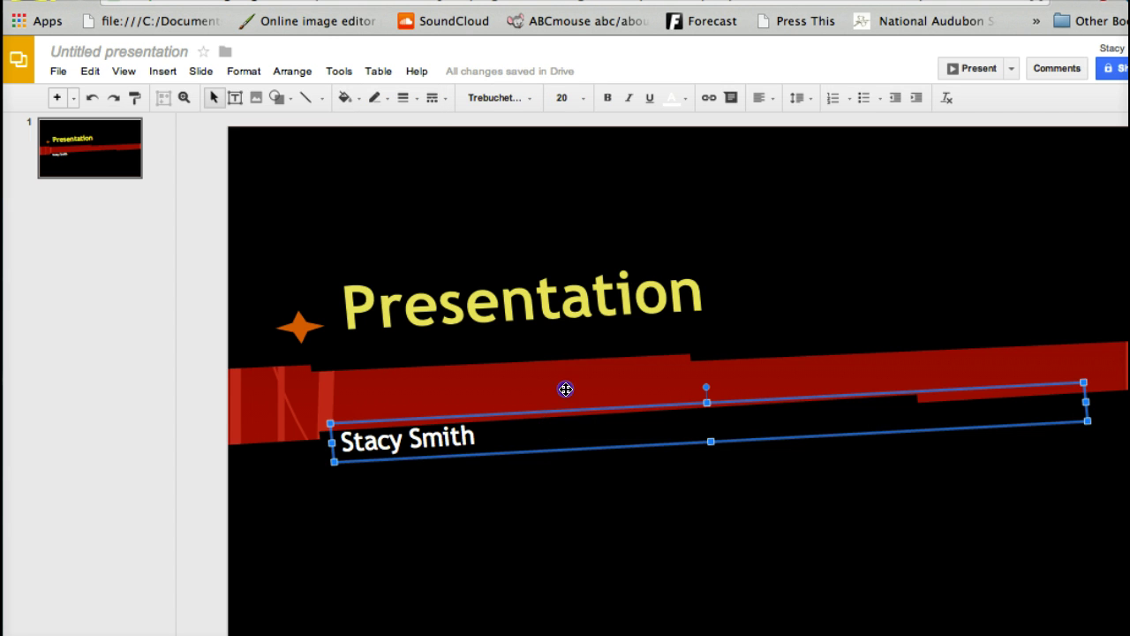
mouse_move(566, 390)
left_mouse_down()
mouse_move(570, 368)
mouse_move(556, 382)
left_mouse_up()
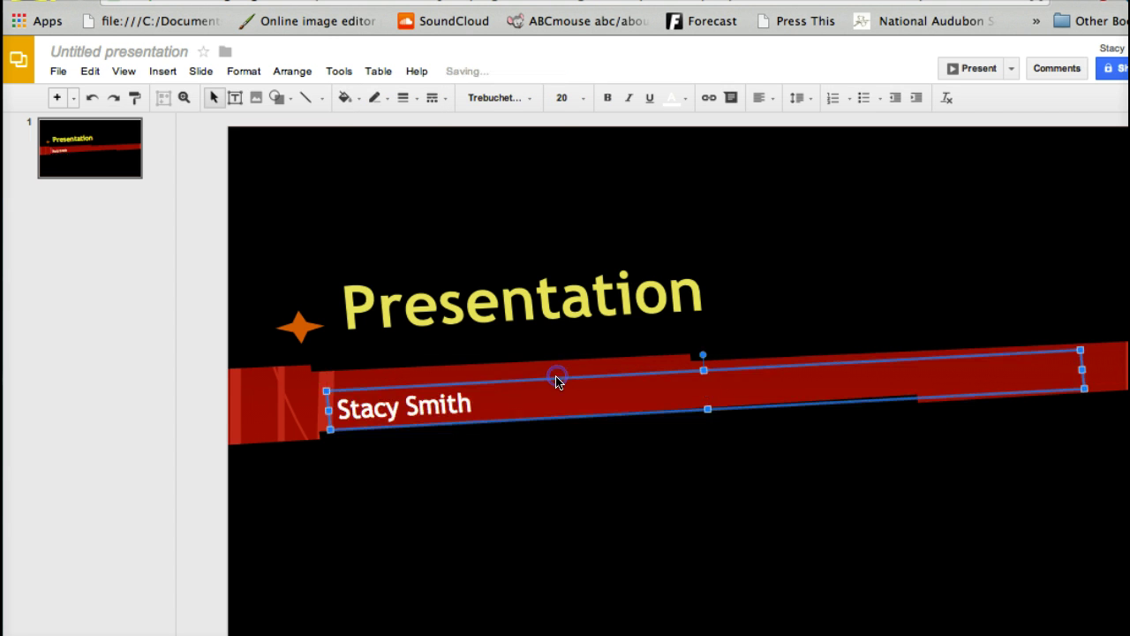
left_click(550, 497)
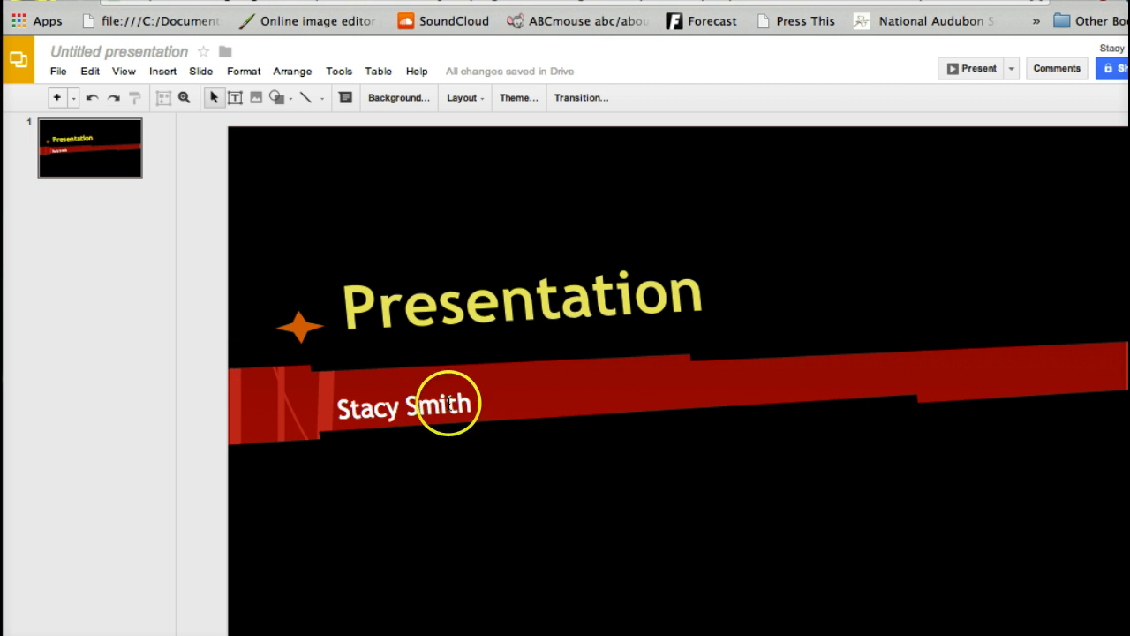
Drop the presenter's photo file from the desktop onto the title slide.
left_click(161, 75)
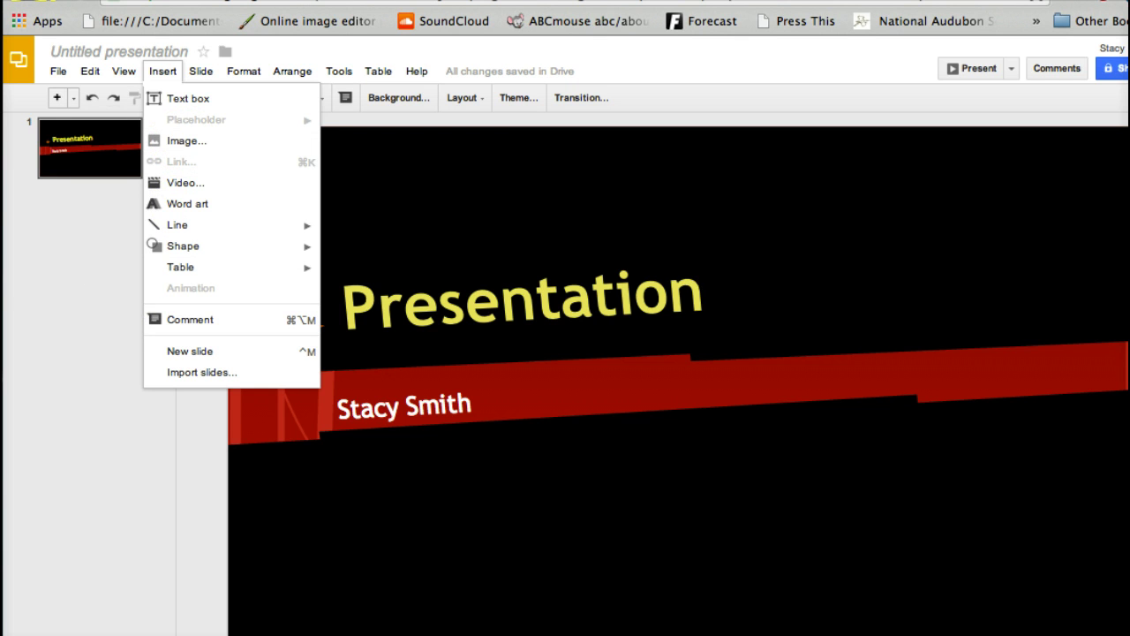
key("Escape")
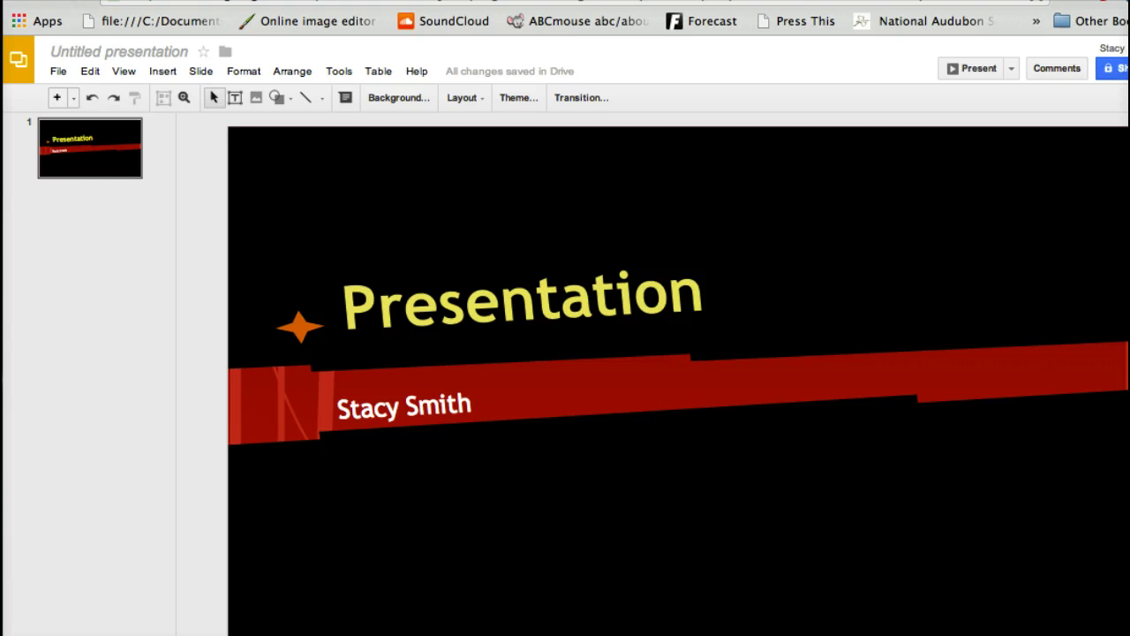
left_click(166, 72)
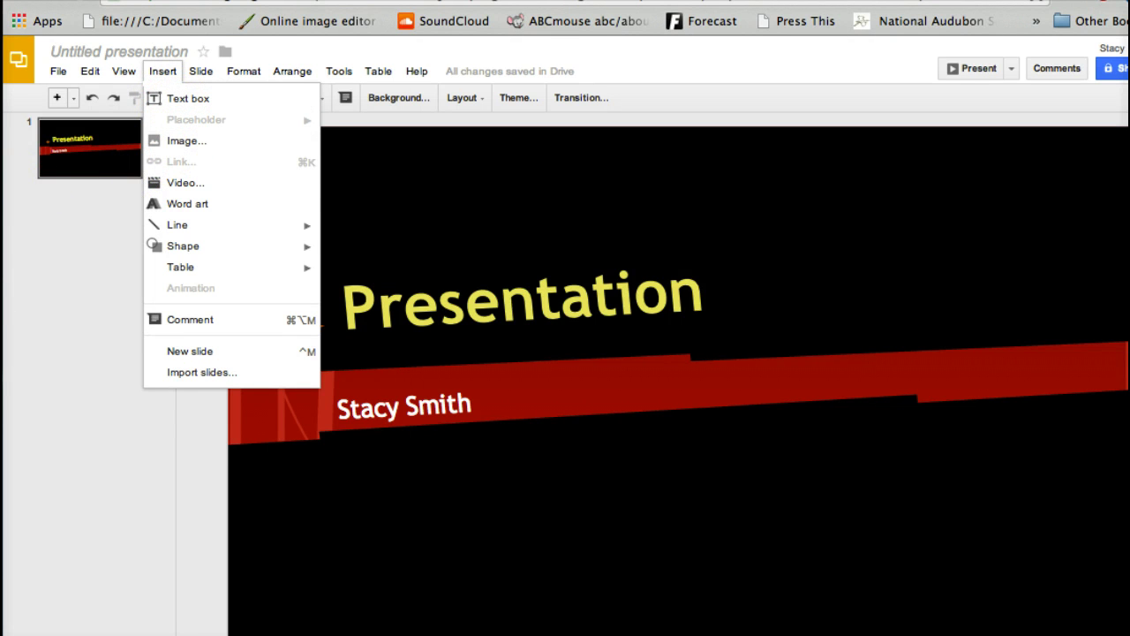
key("Escape")
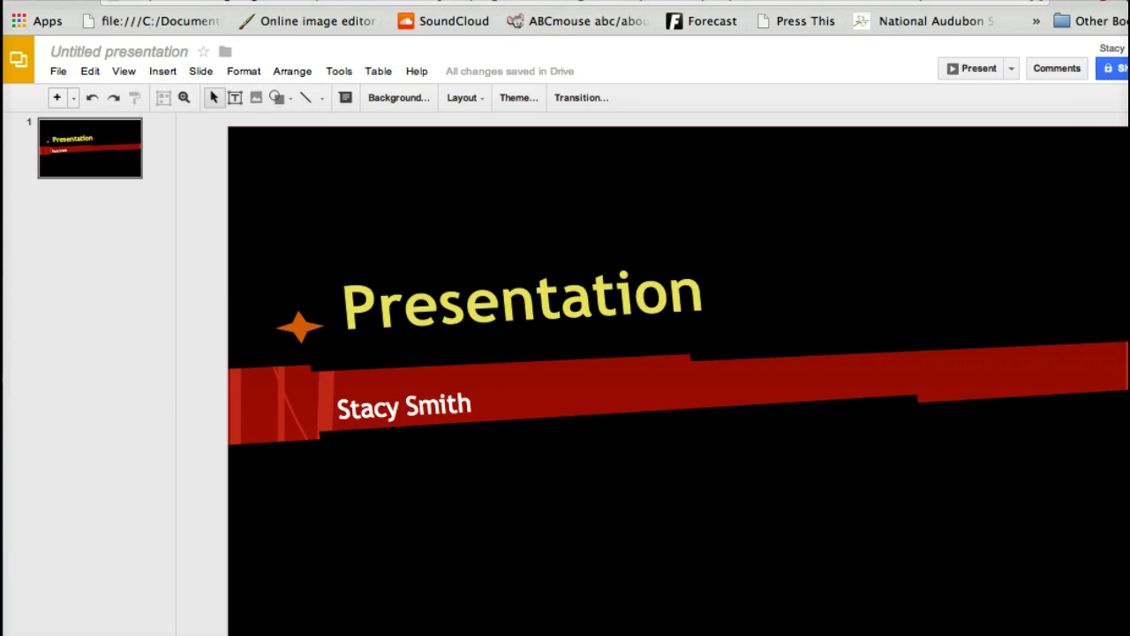
left_click_drag(751, 249, 826, 325)
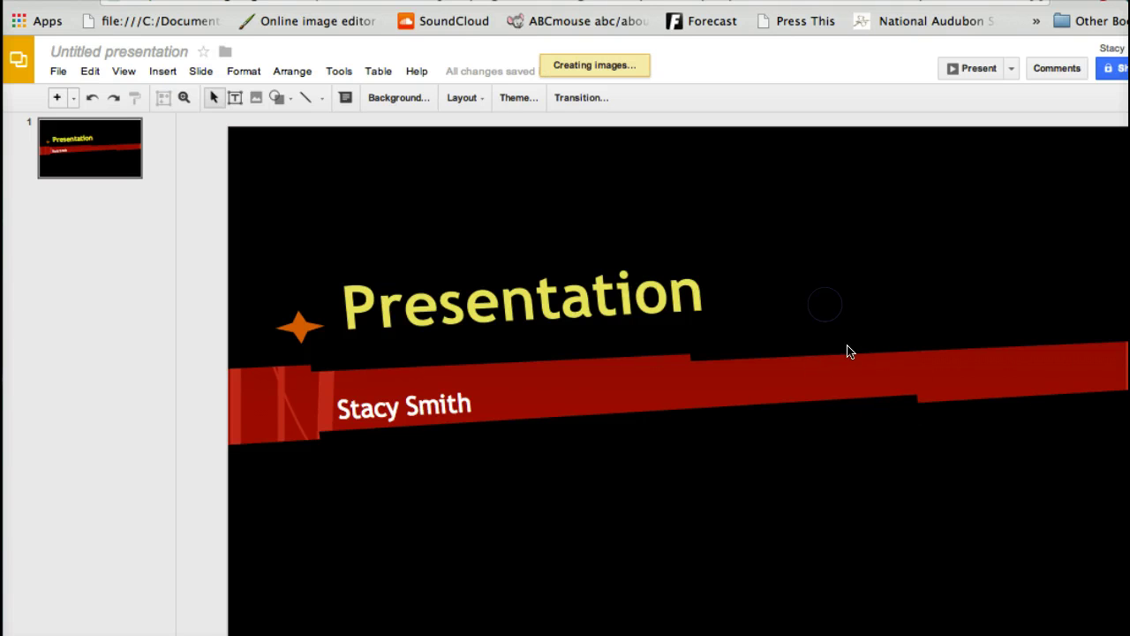
left_click(824, 441)
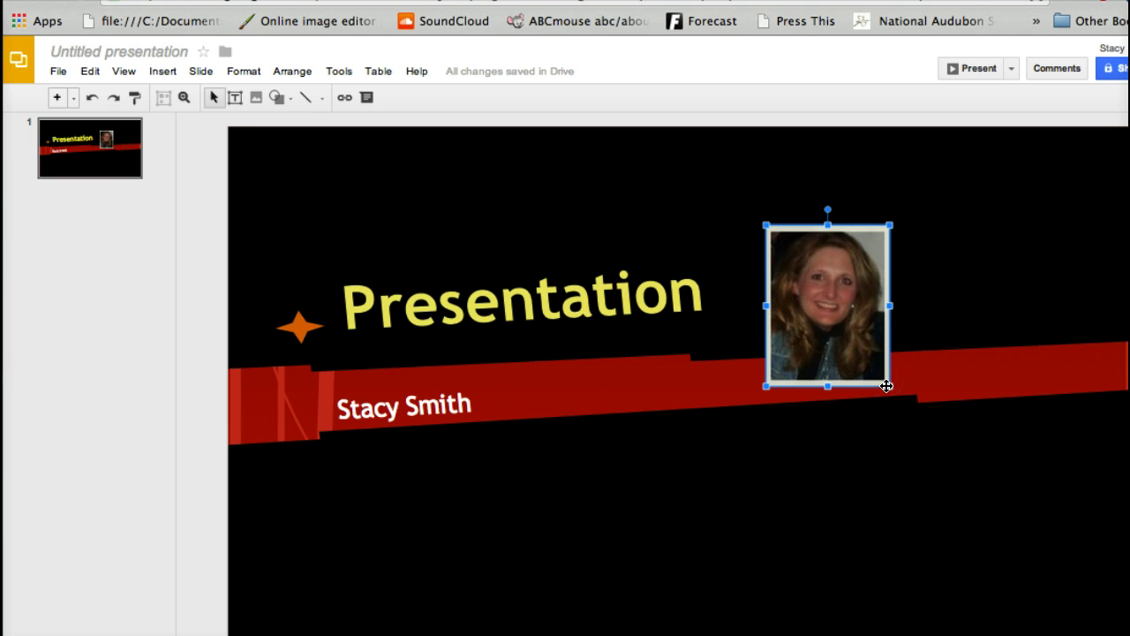
Enlarge the presenter's photo and tilt it slightly clockwise across the red band.
left_click_drag(886, 386, 992, 549)
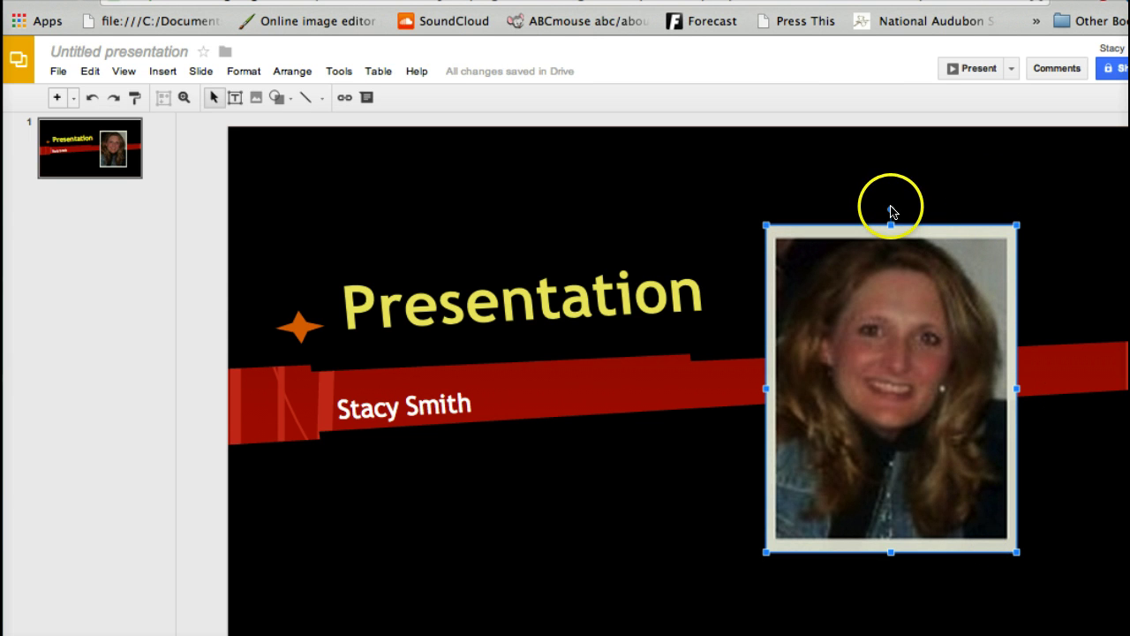
left_click_drag(890, 208, 924, 216)
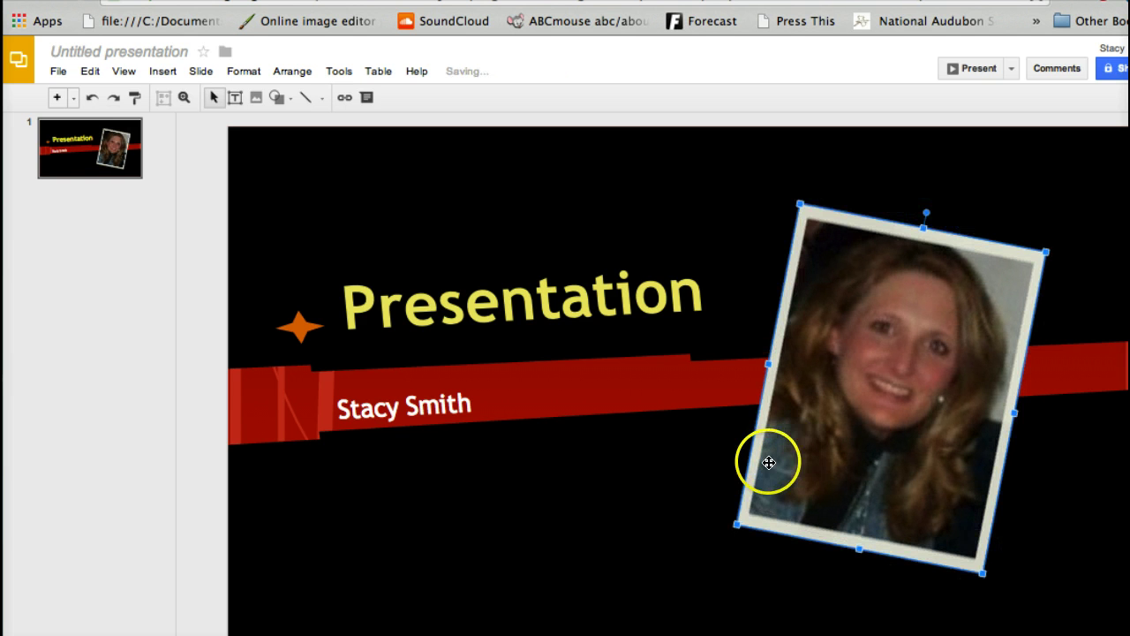
left_click(678, 515)
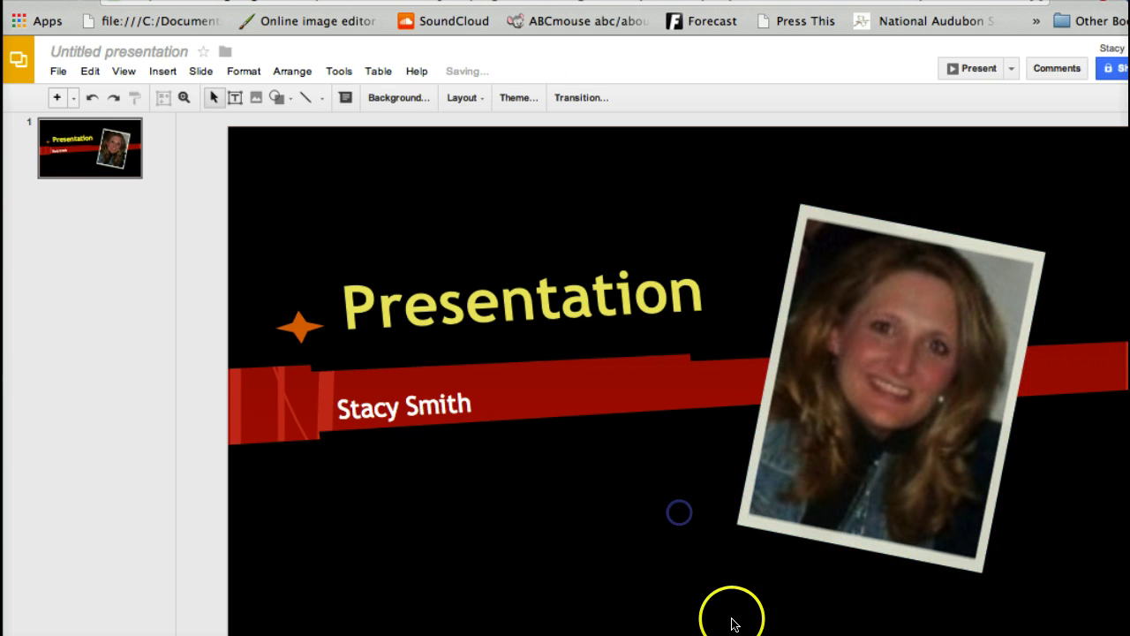
left_click(933, 217)
left_click(937, 365)
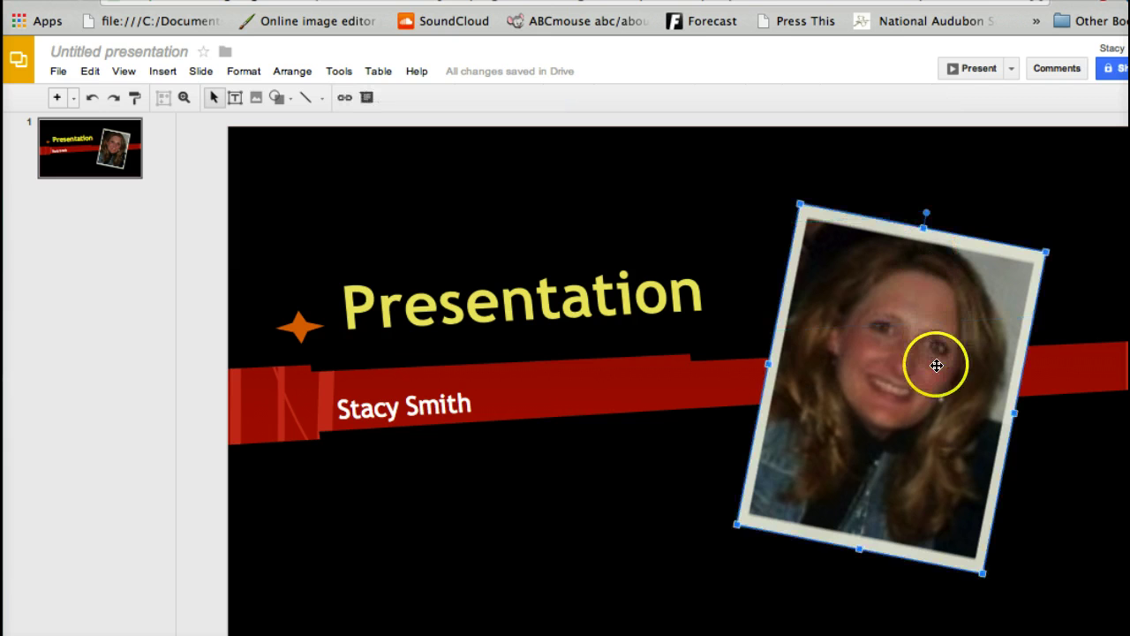
left_click_drag(923, 215, 908, 214)
left_click(1049, 495)
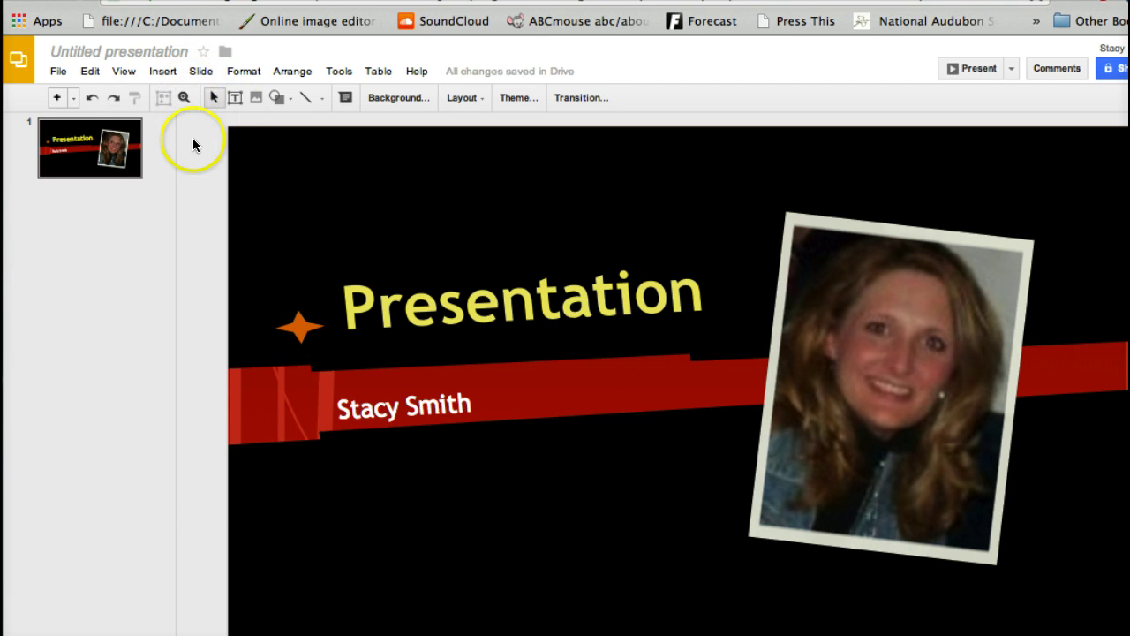
left_click(200, 70)
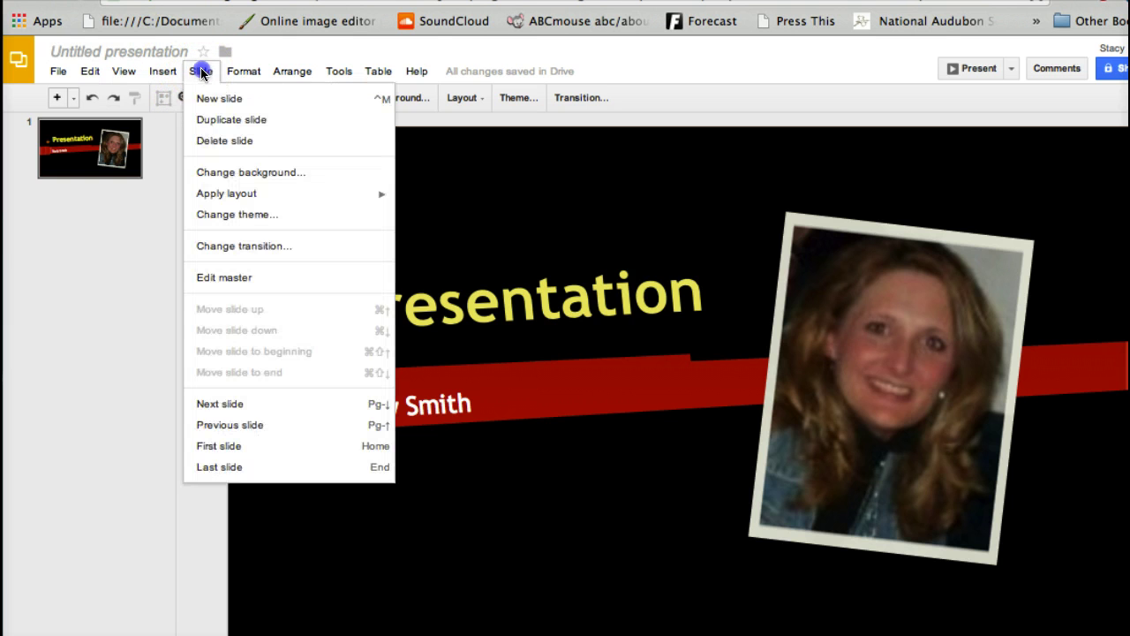
Duplicate slide 1 and replace the copy's 'Presentation' title with 'page 2'.
left_click(212, 118)
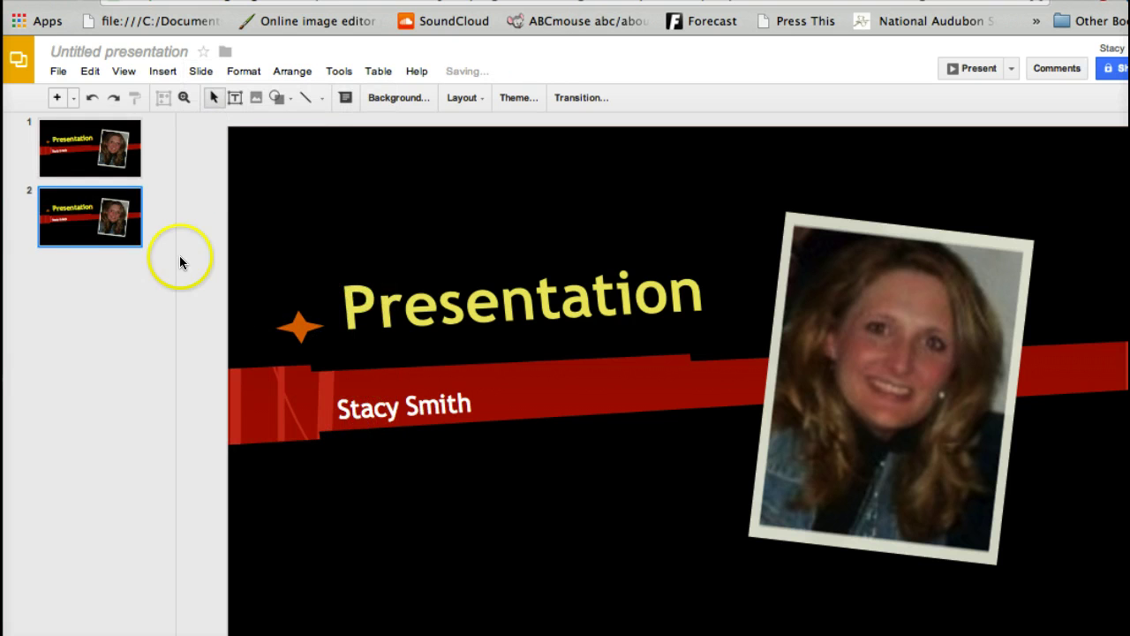
left_click(550, 450)
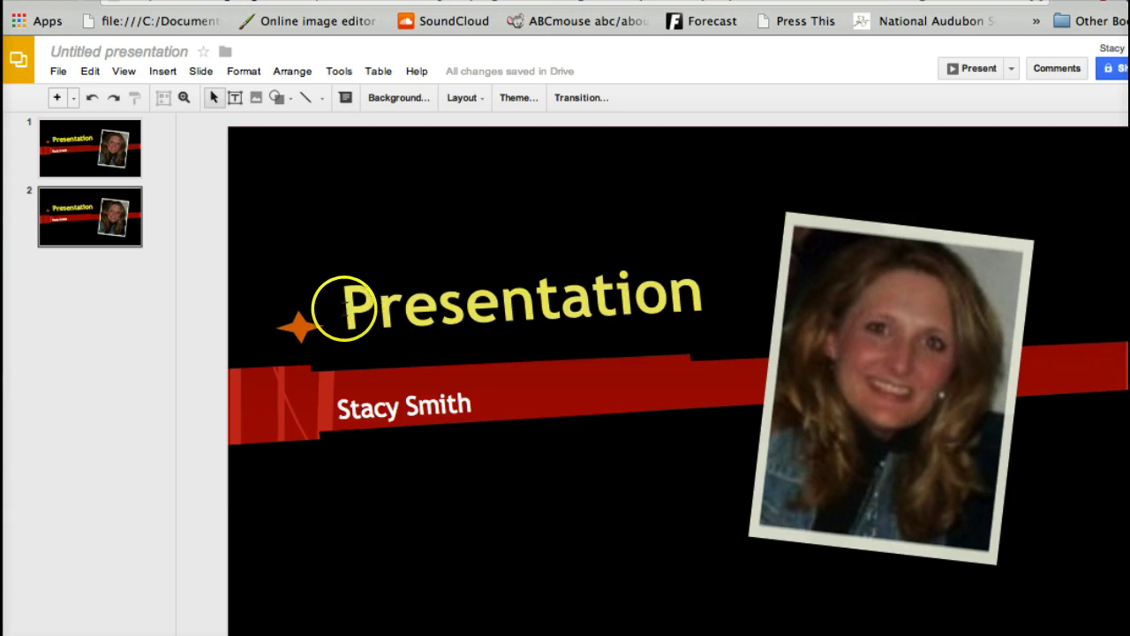
left_click_drag(343, 308, 733, 309)
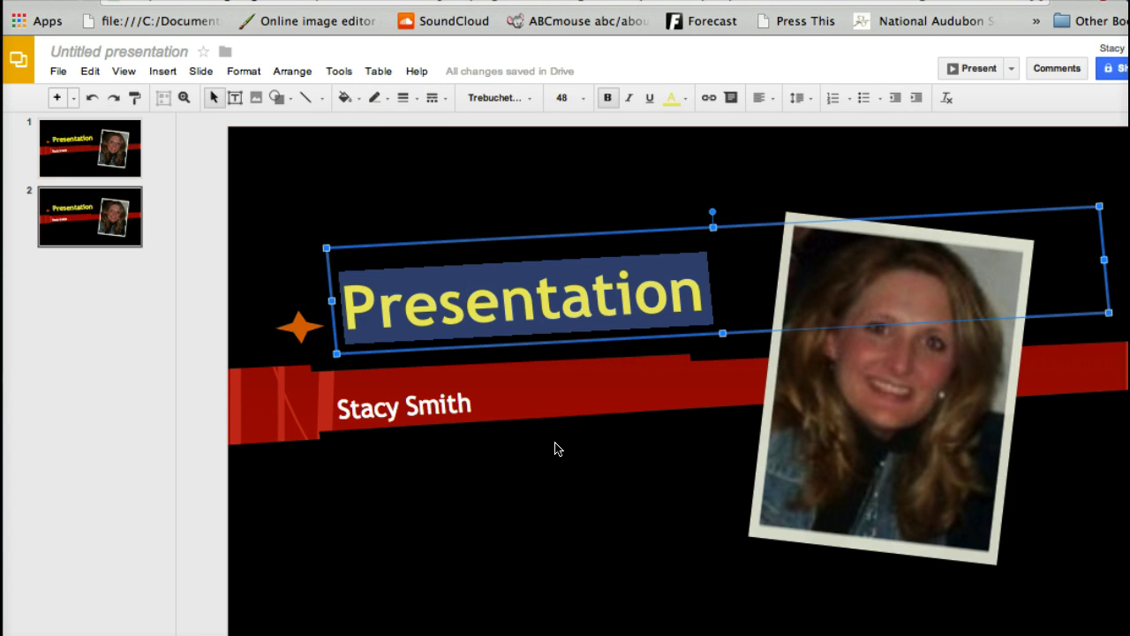
key("BackSpace")
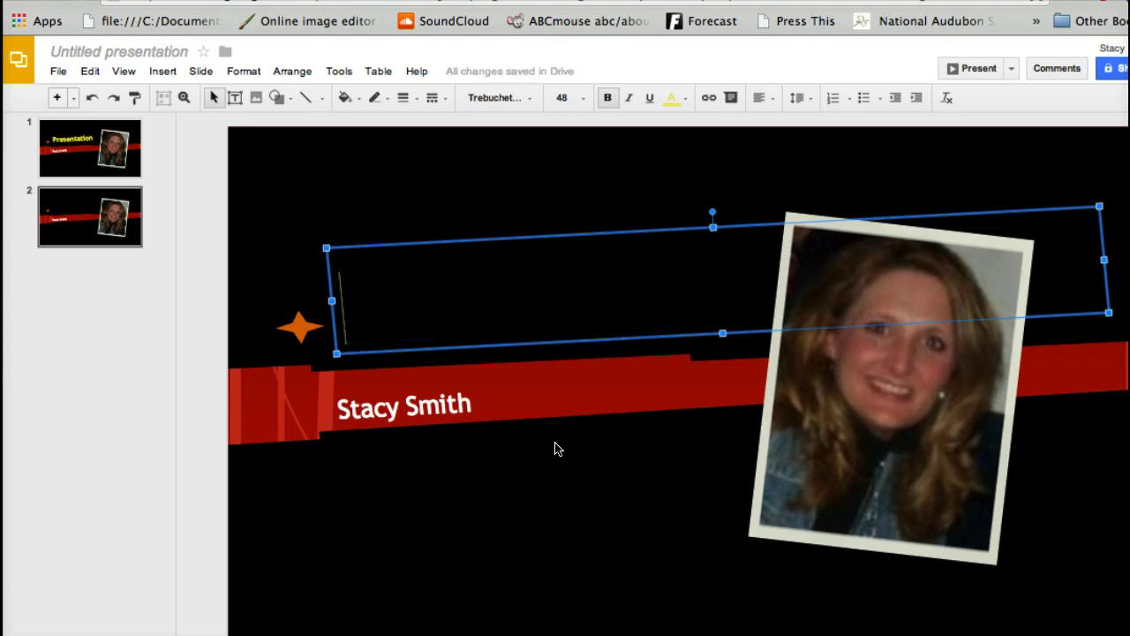
type("pae")
key("BackSpace")
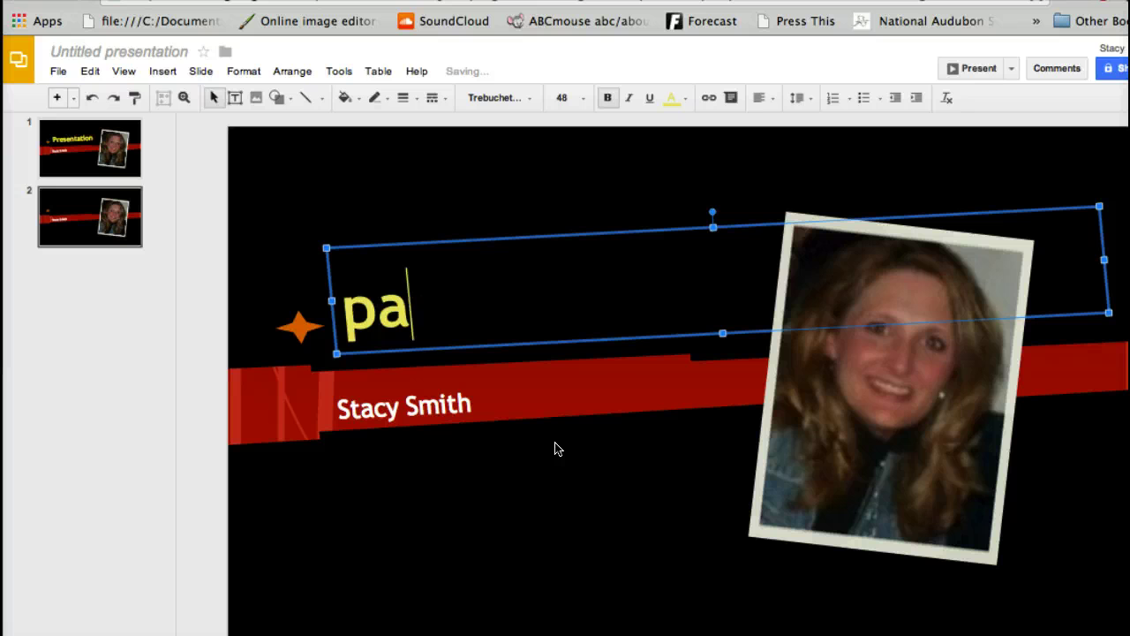
type("ge 2")
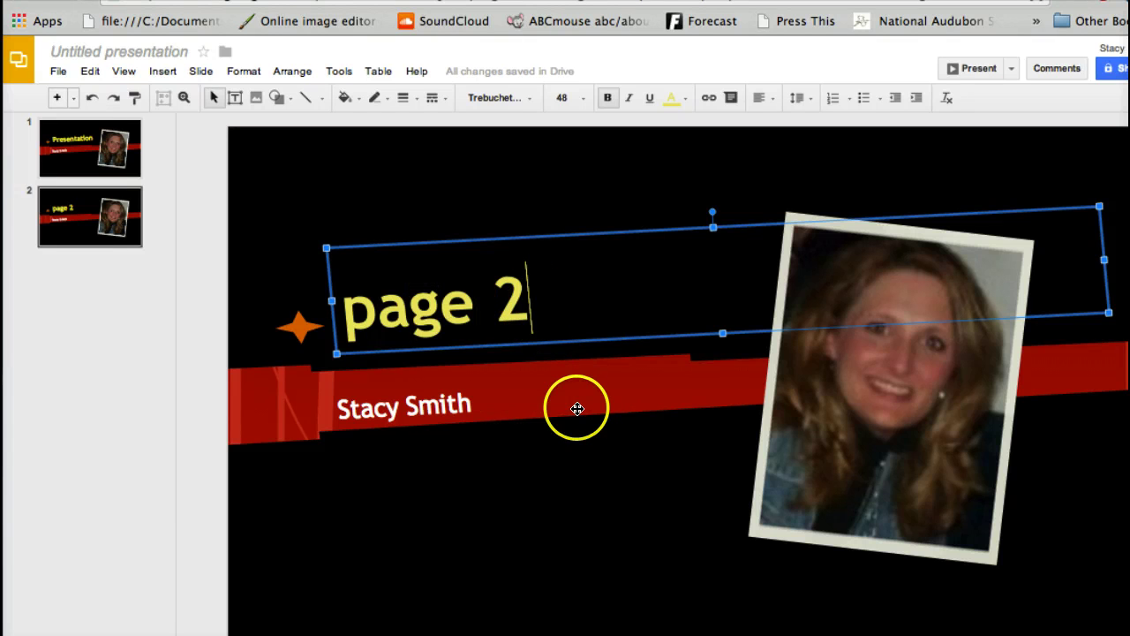
left_click(577, 408)
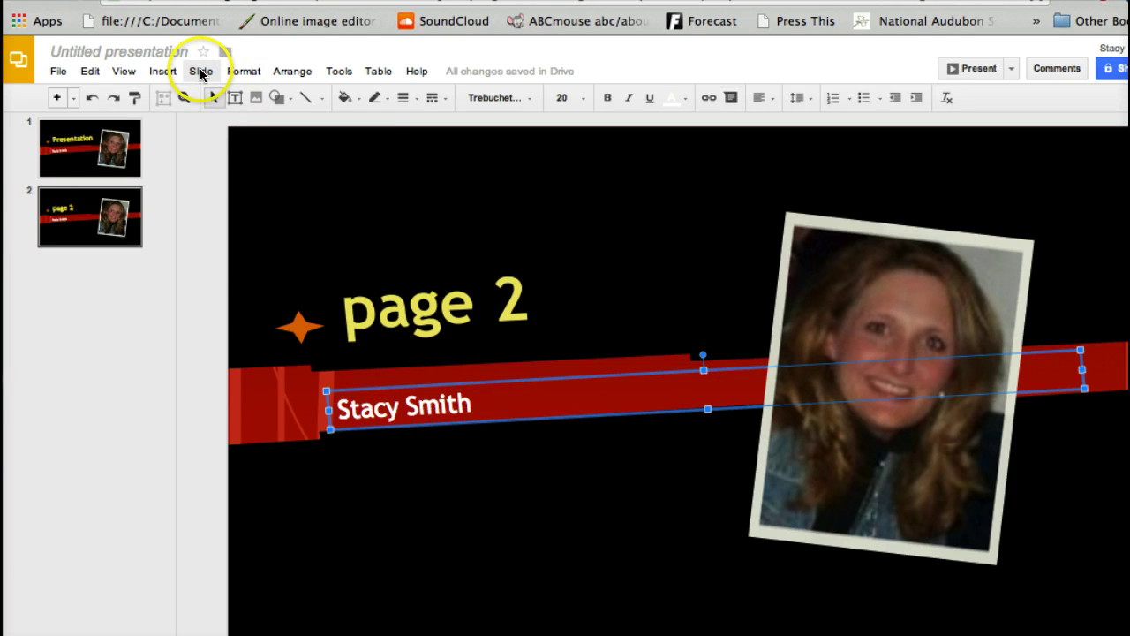
Duplicate the page 2 slide and change the copy's title to 'page3'.
left_click(202, 72)
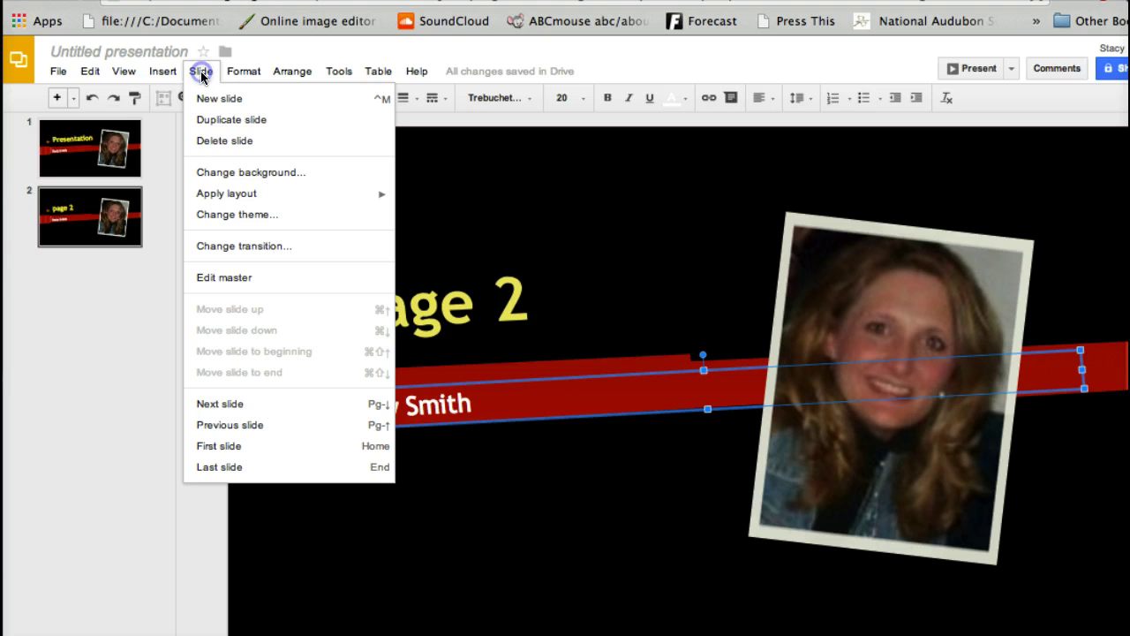
left_click(208, 122)
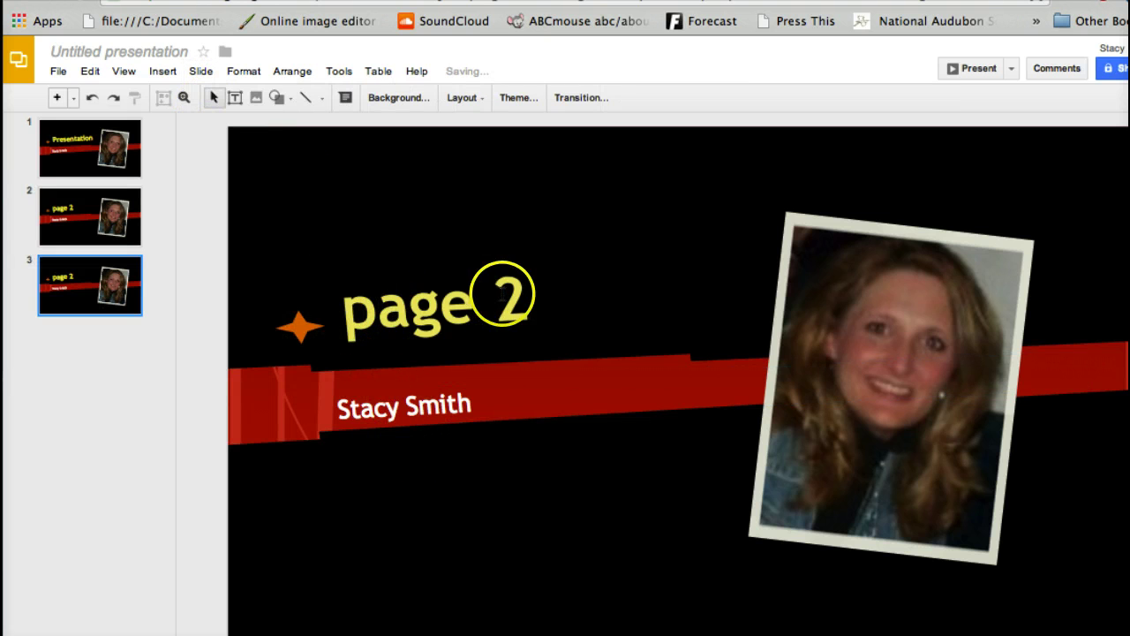
left_click(534, 300)
left_click_drag(534, 301, 479, 301)
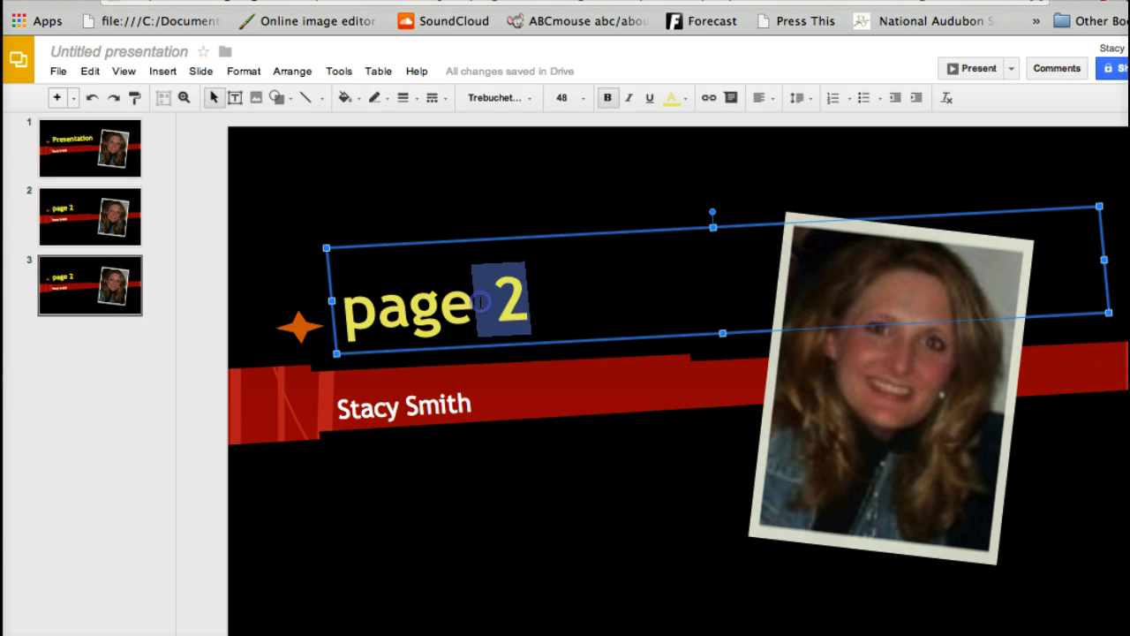
type("3")
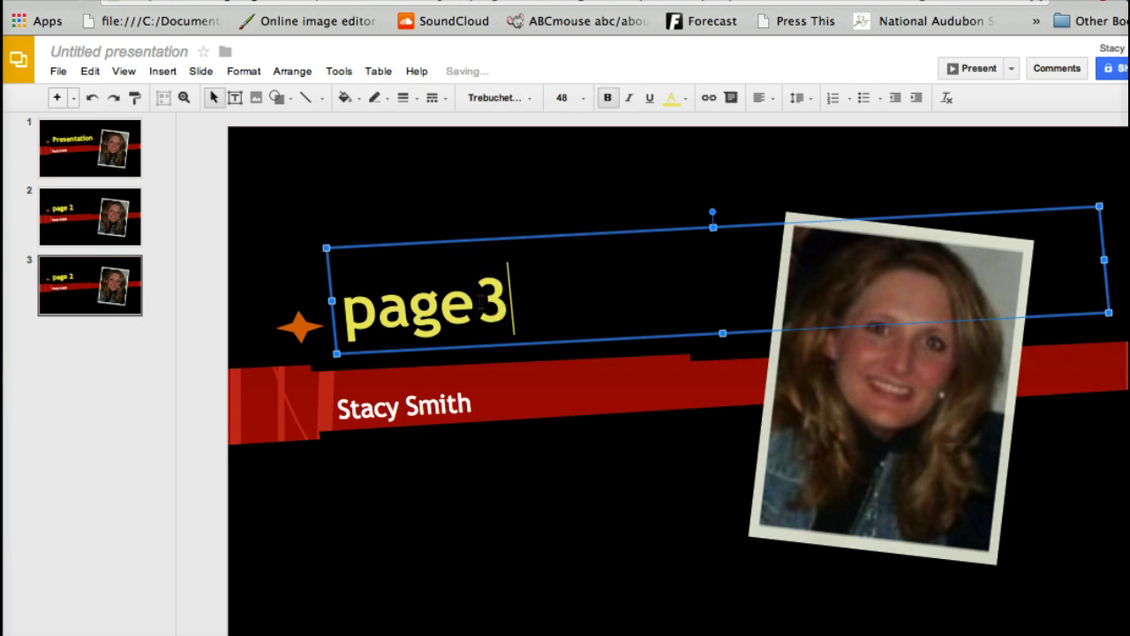
left_click(456, 500)
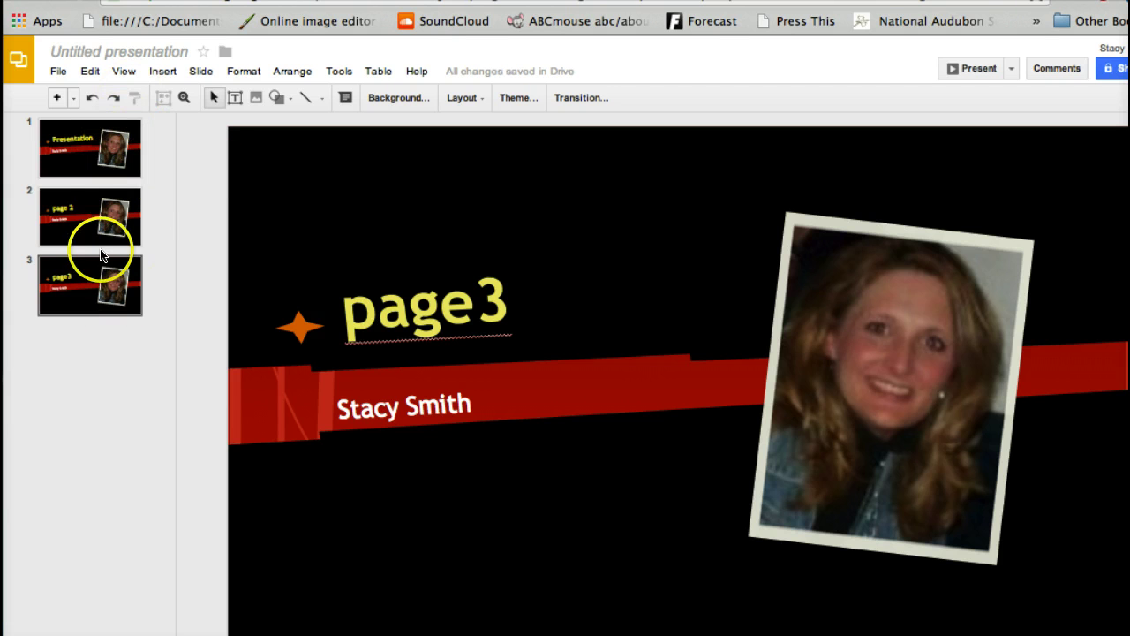
Review slides 1, 2 and 3 in turn from the thumbnail list.
left_click(101, 142)
left_click(112, 235)
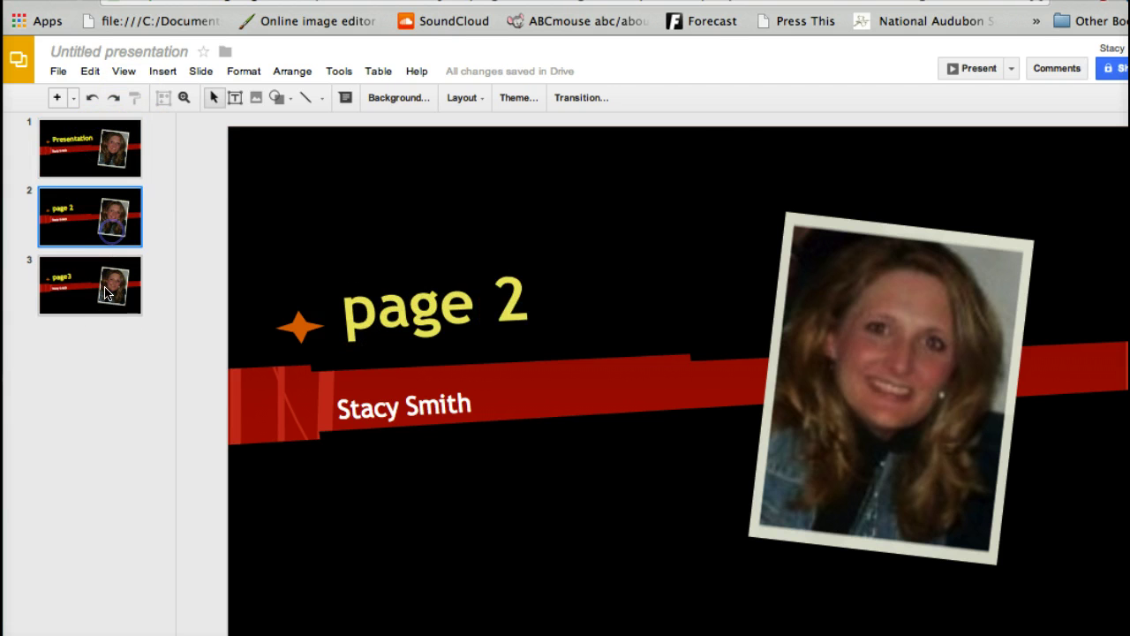
left_click(104, 295)
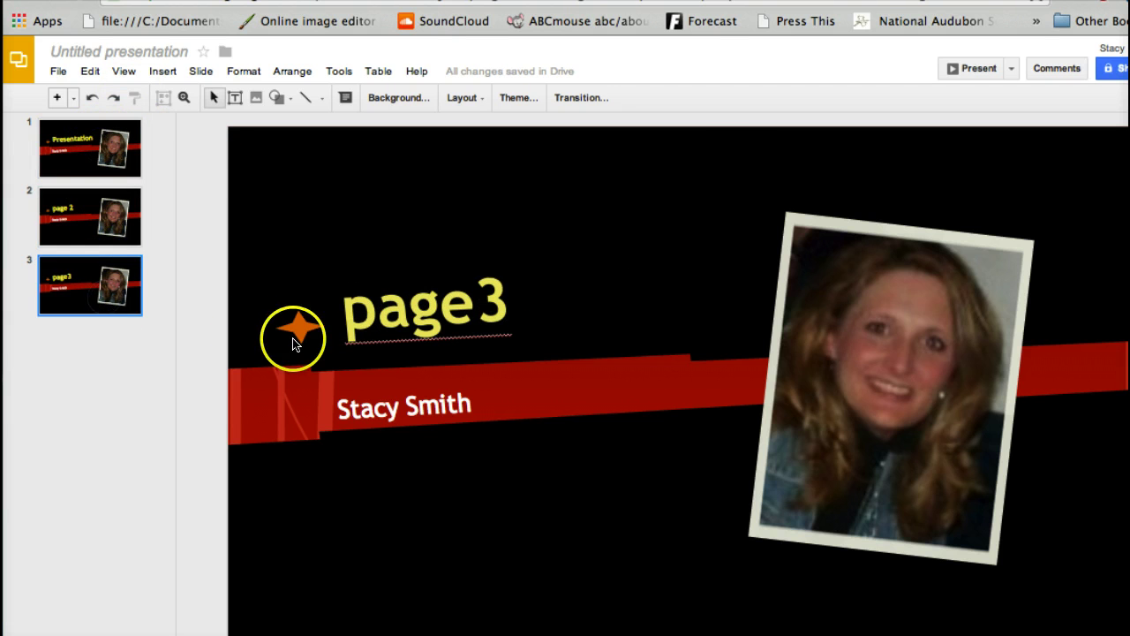
left_click(974, 68)
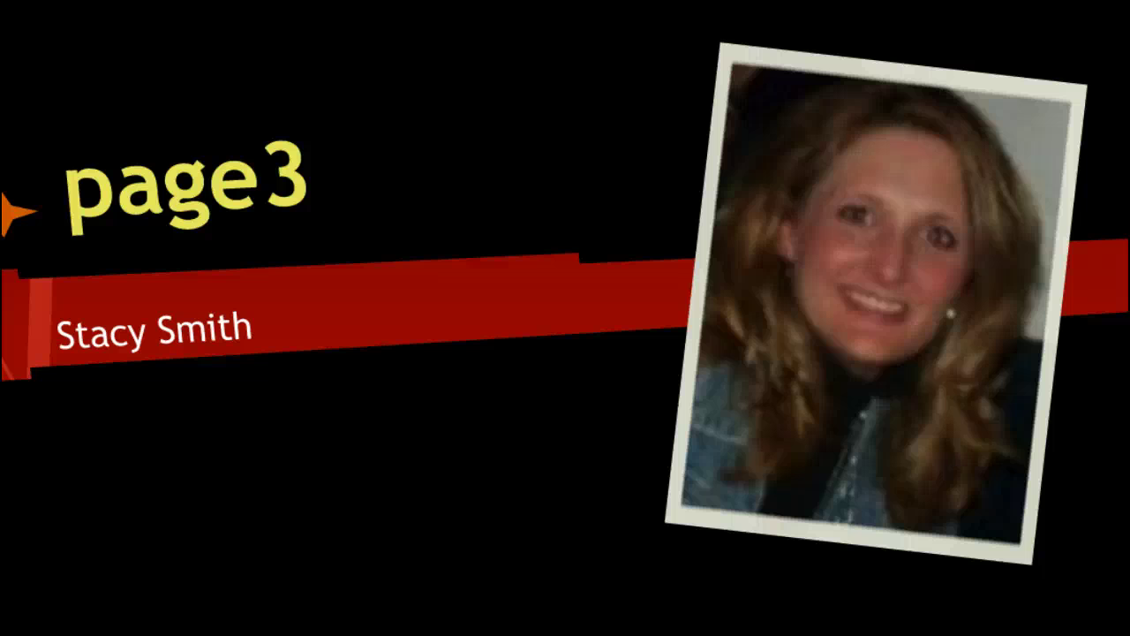
key("Escape")
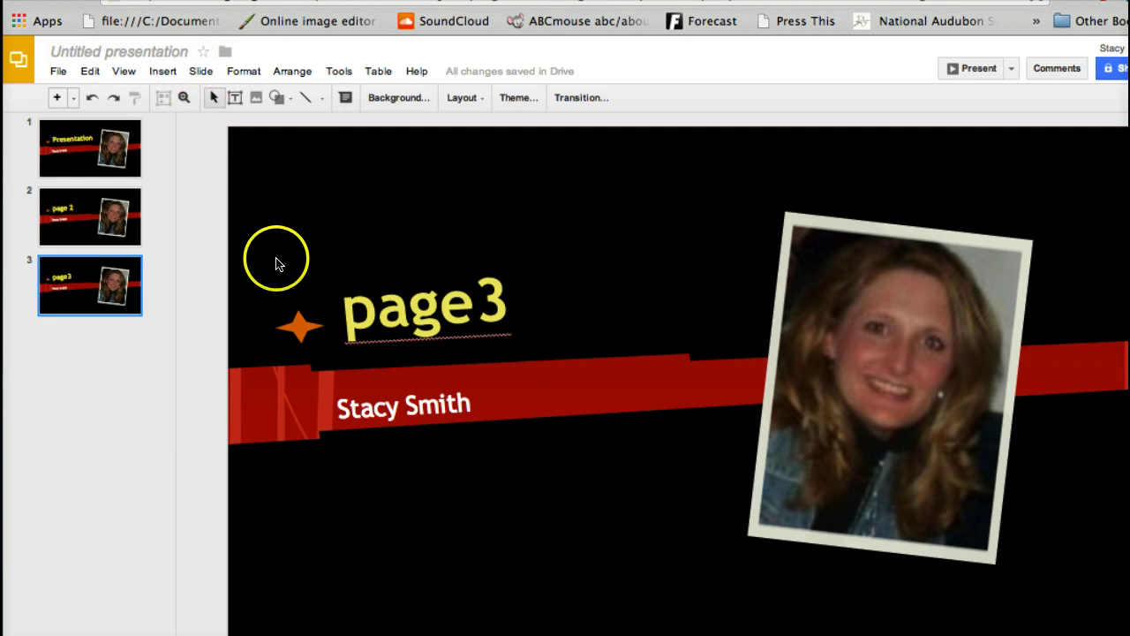
Rename 'Untitled presentation' to 'example' in the Rename document dialog.
left_click(173, 51)
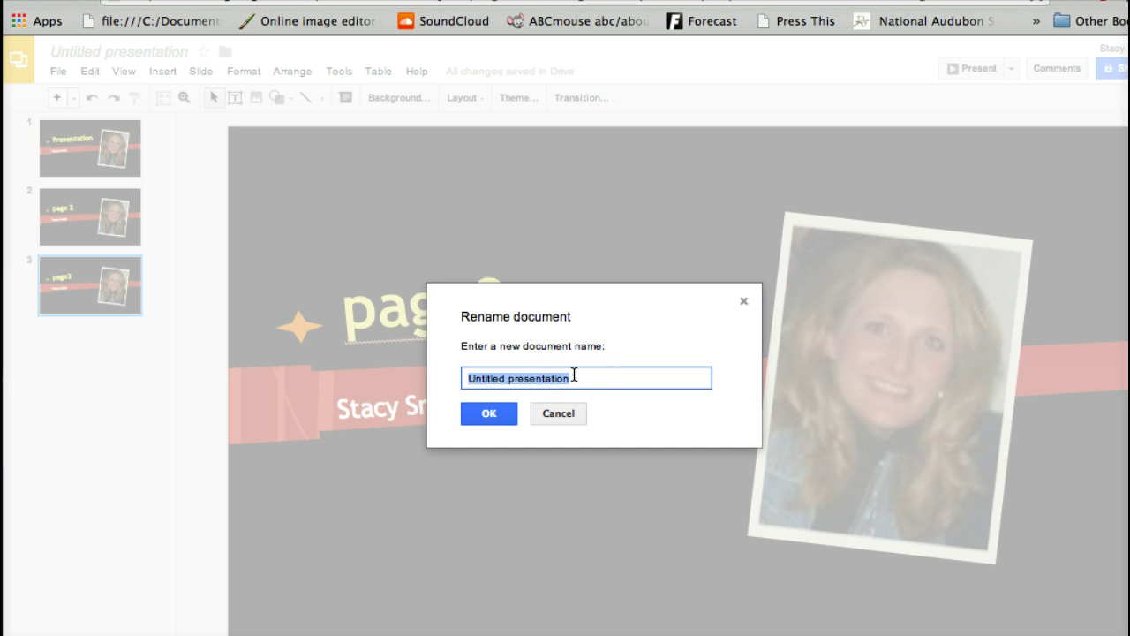
type("examp")
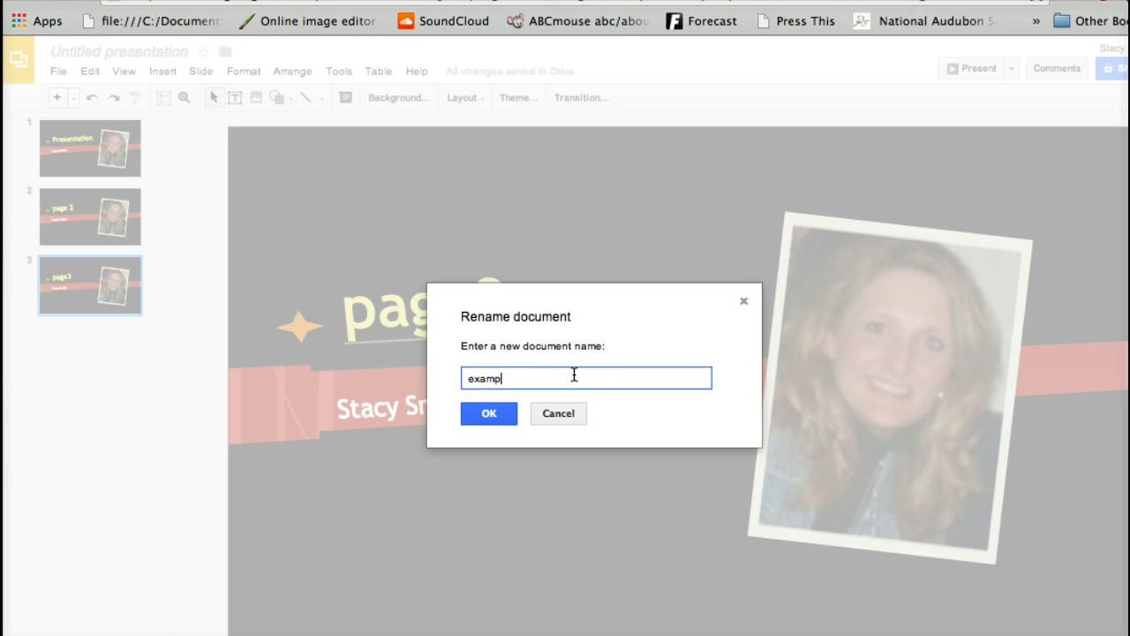
type("le")
left_click(572, 373)
left_click(354, 461)
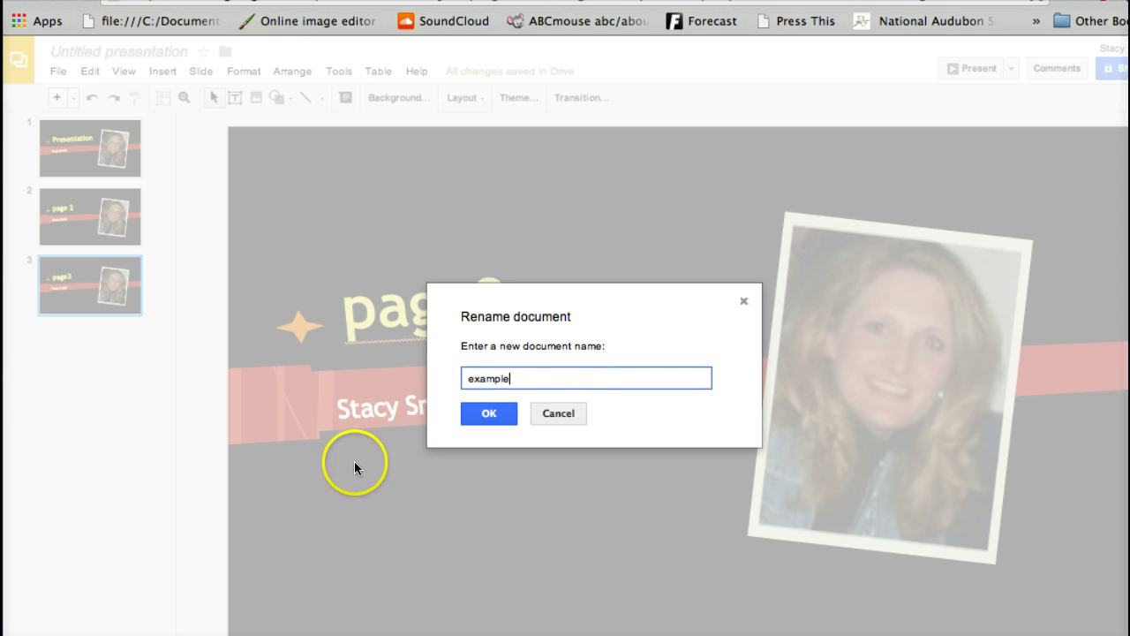
left_click(500, 414)
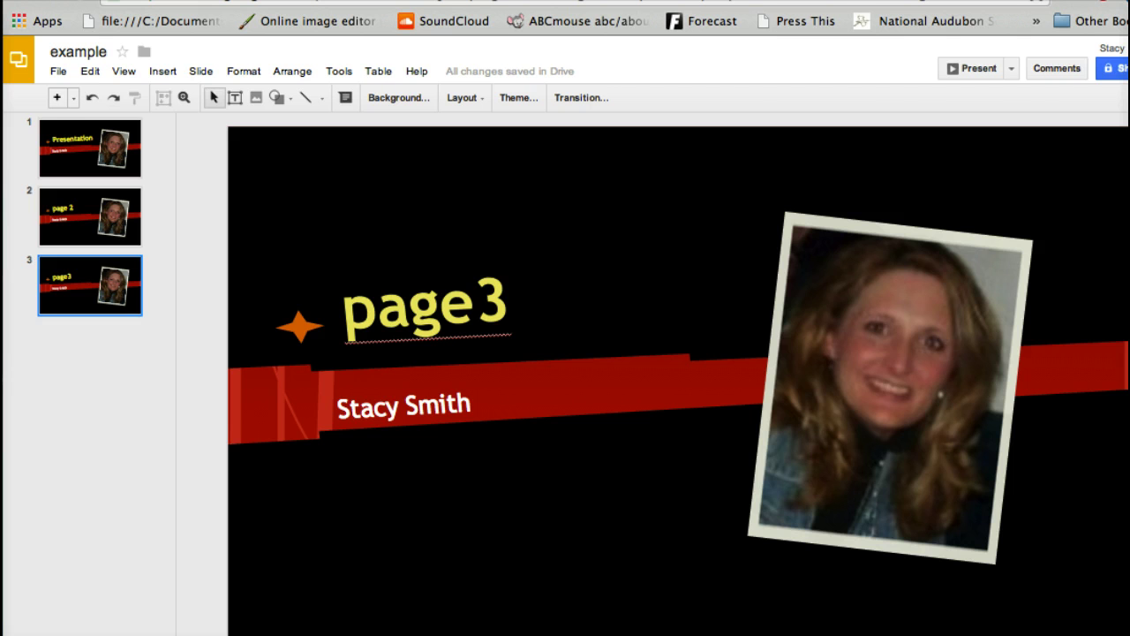
key("super+bracketleft")
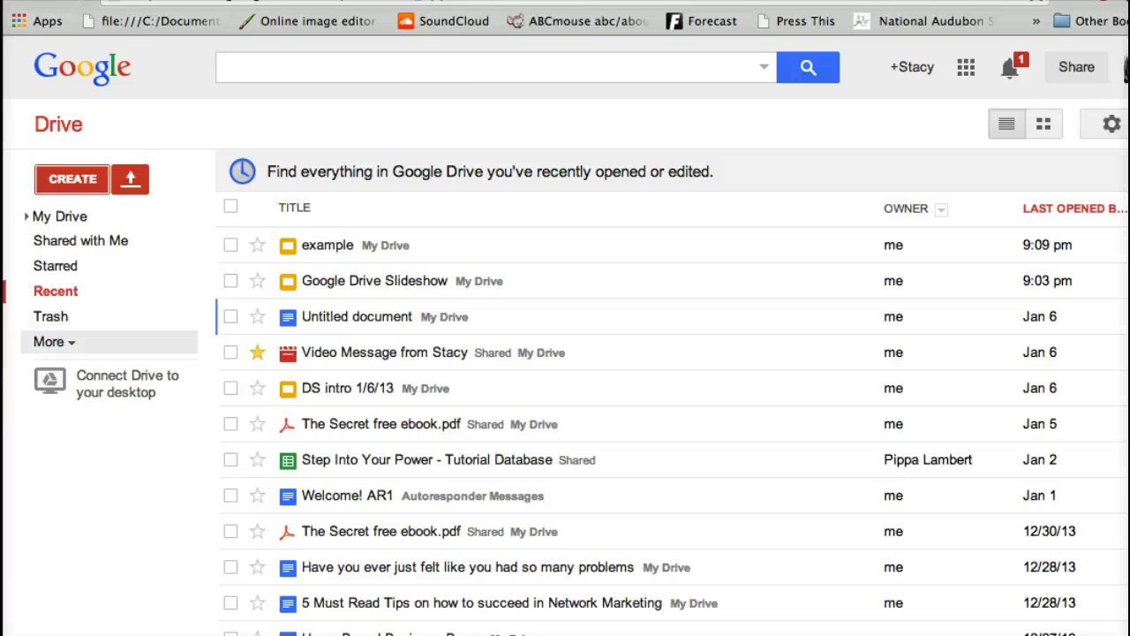
key("super+bracketright")
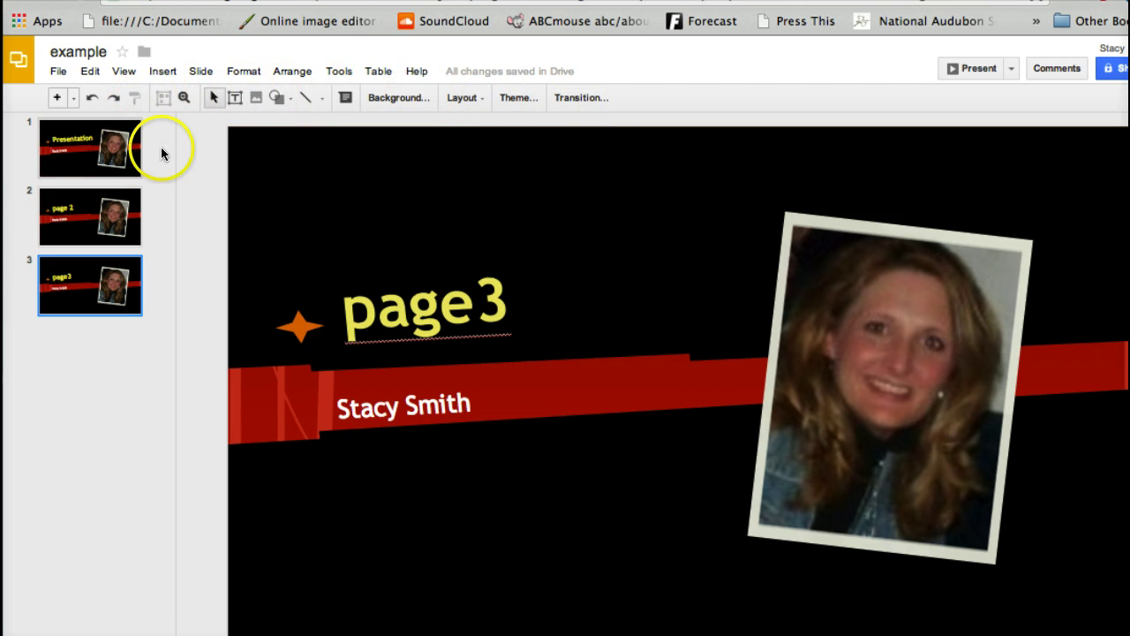
Give the page3 slide a Fade transition at Medium speed and preview it.
left_click(596, 99)
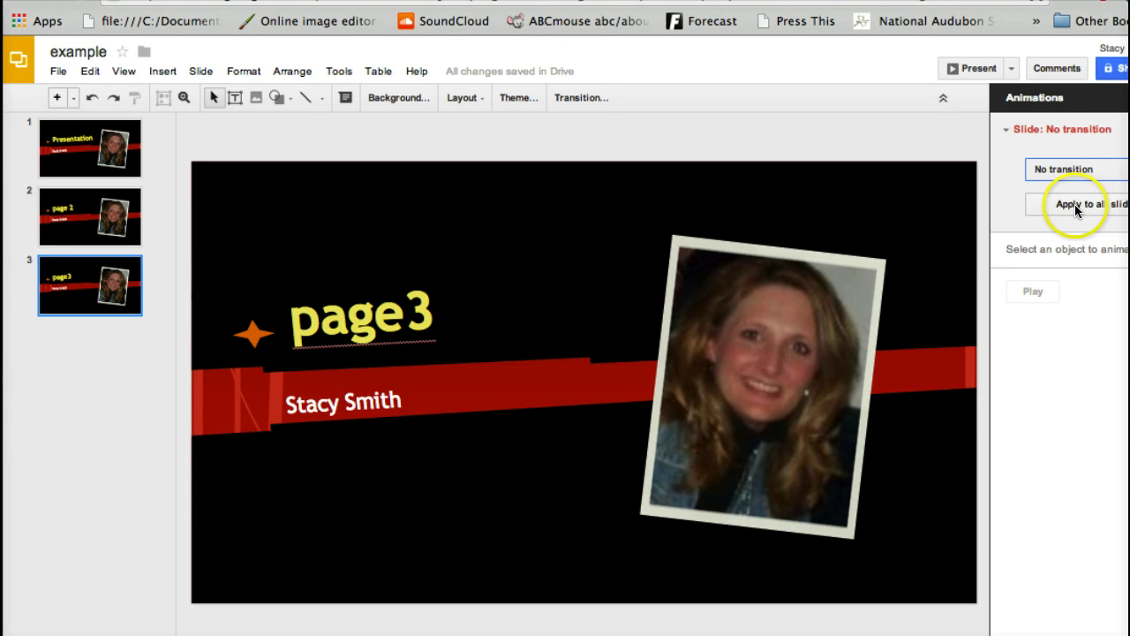
left_click(1055, 129)
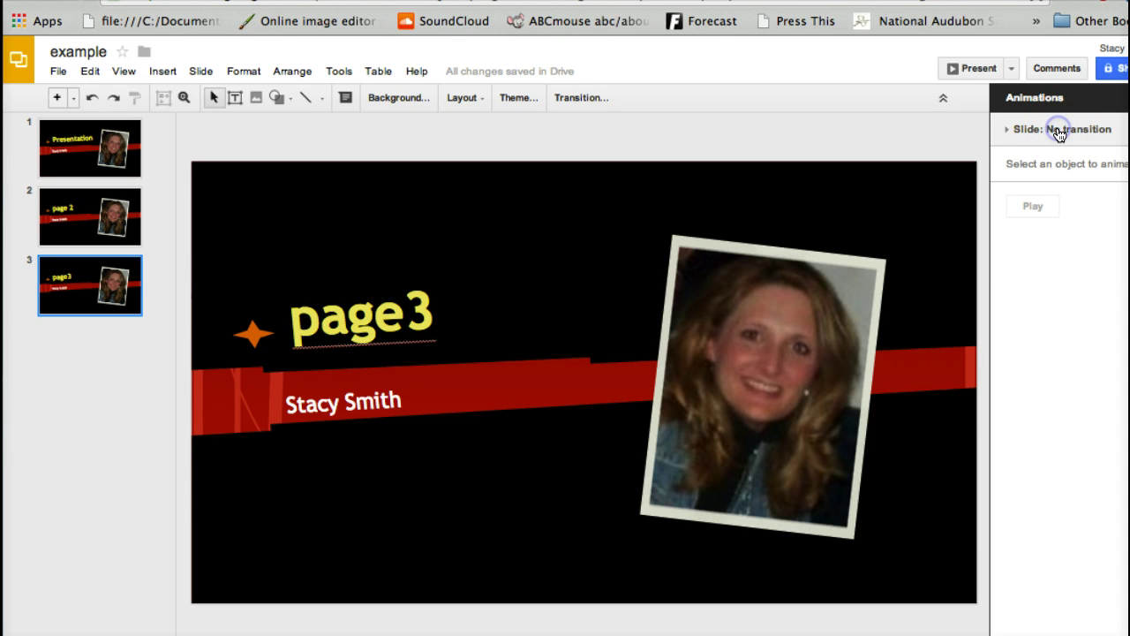
left_click(1018, 132)
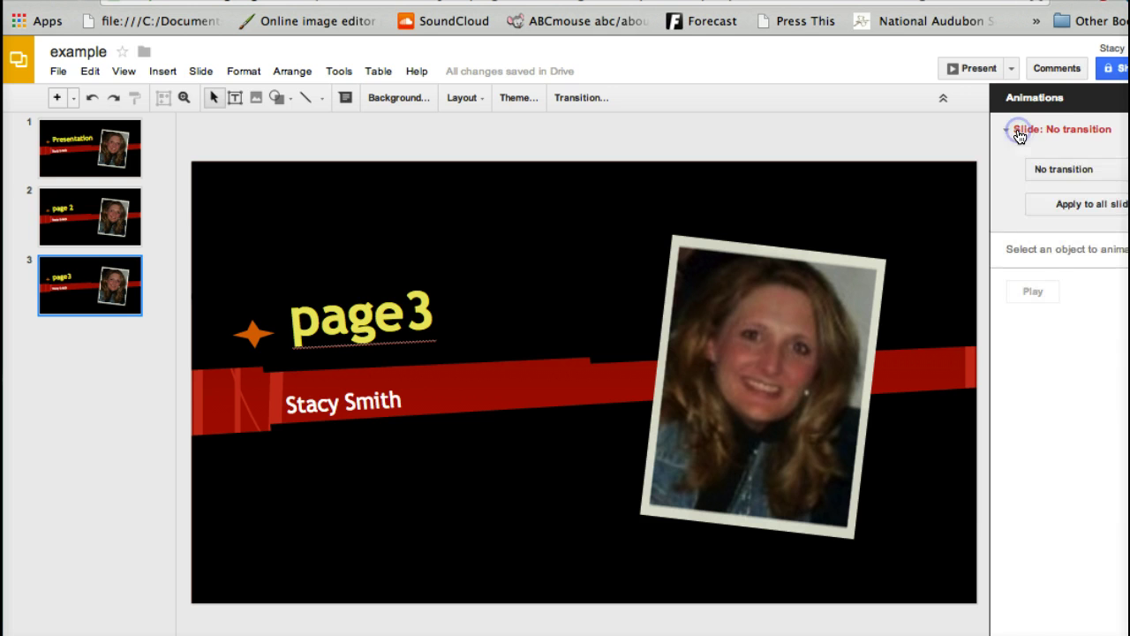
left_click(1065, 204)
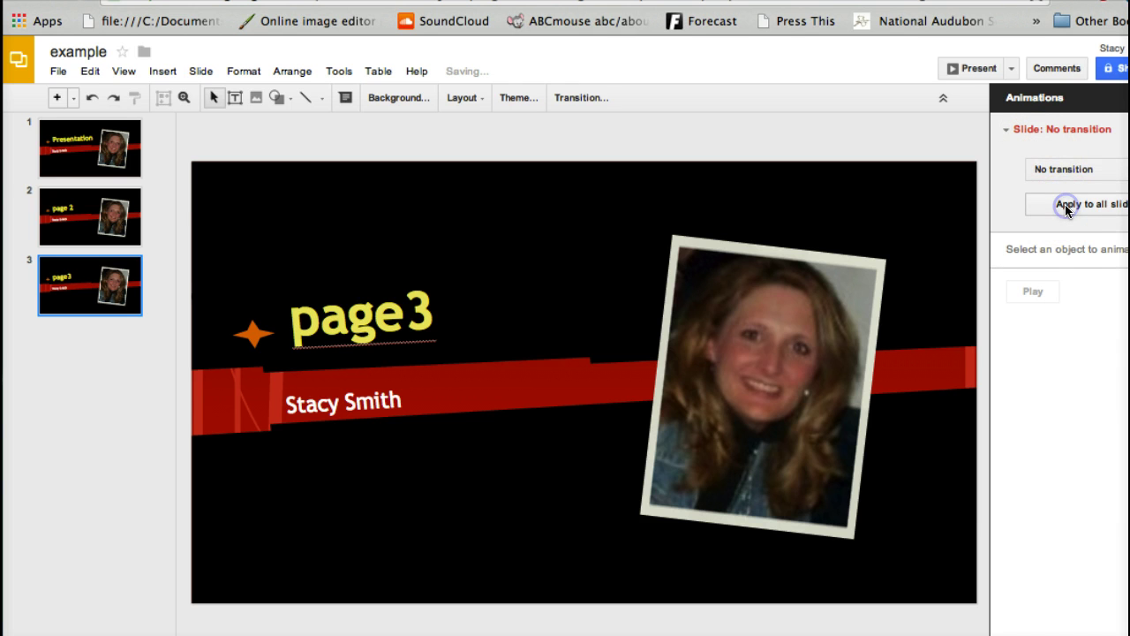
left_click(1064, 169)
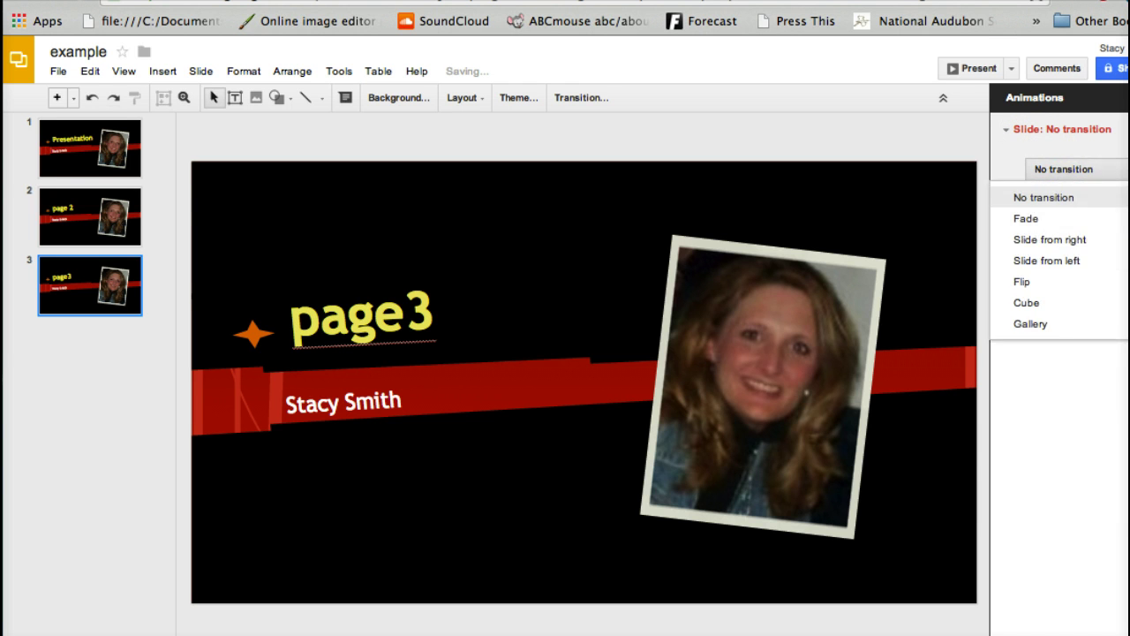
left_click(1035, 220)
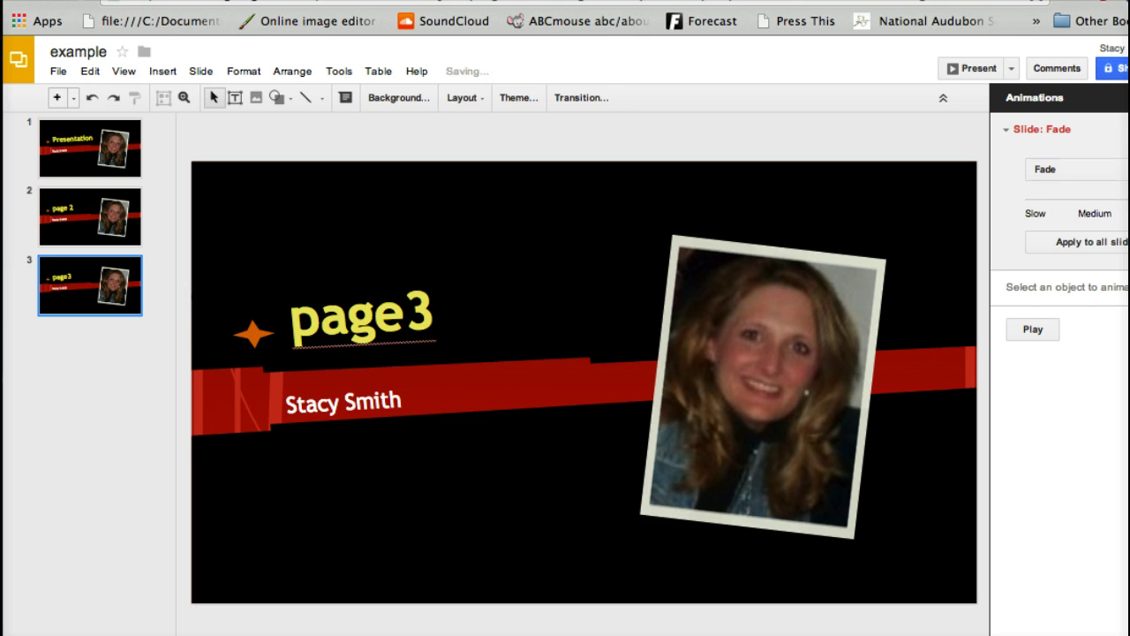
left_click(1038, 329)
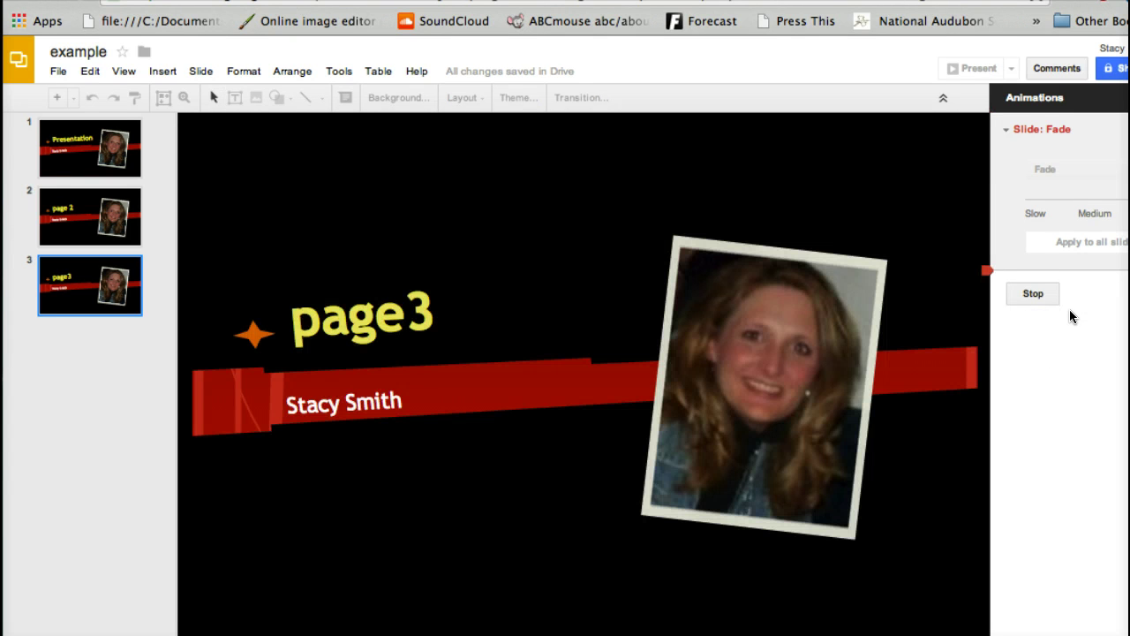